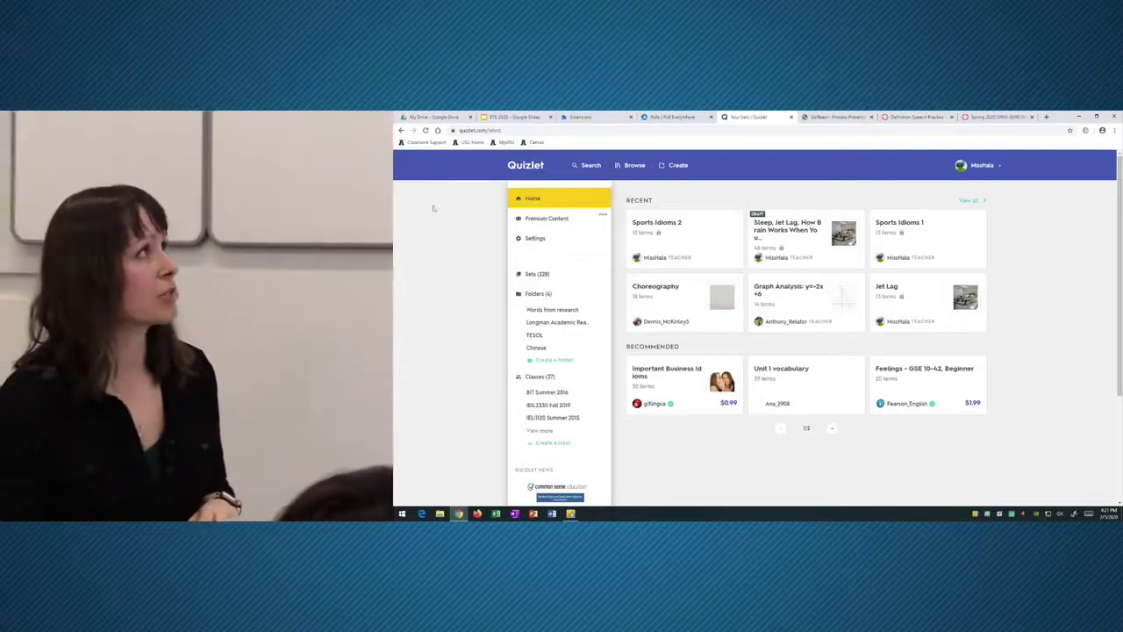
- Enlarge the Quizlet home page to 150% zoom
{"action": "scroll", "coordinate": [430, 248], "scroll_direction": "down", "scroll_amount": 1}
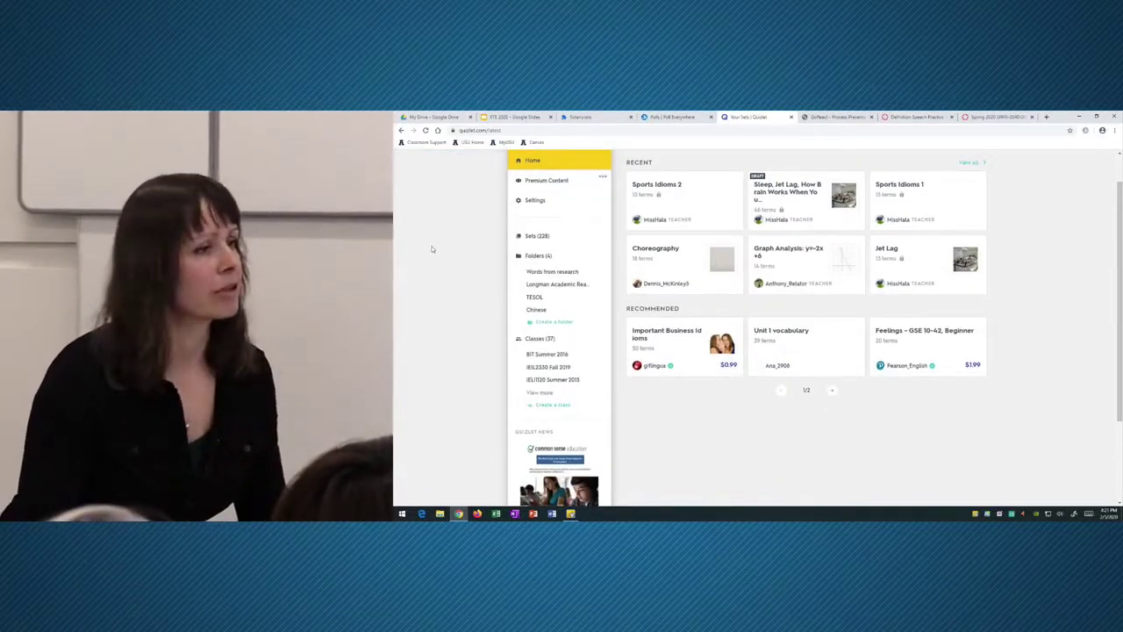
{"action": "key", "text": "ctrl+plus"}
{"action": "key", "text": "ctrl+plus"}
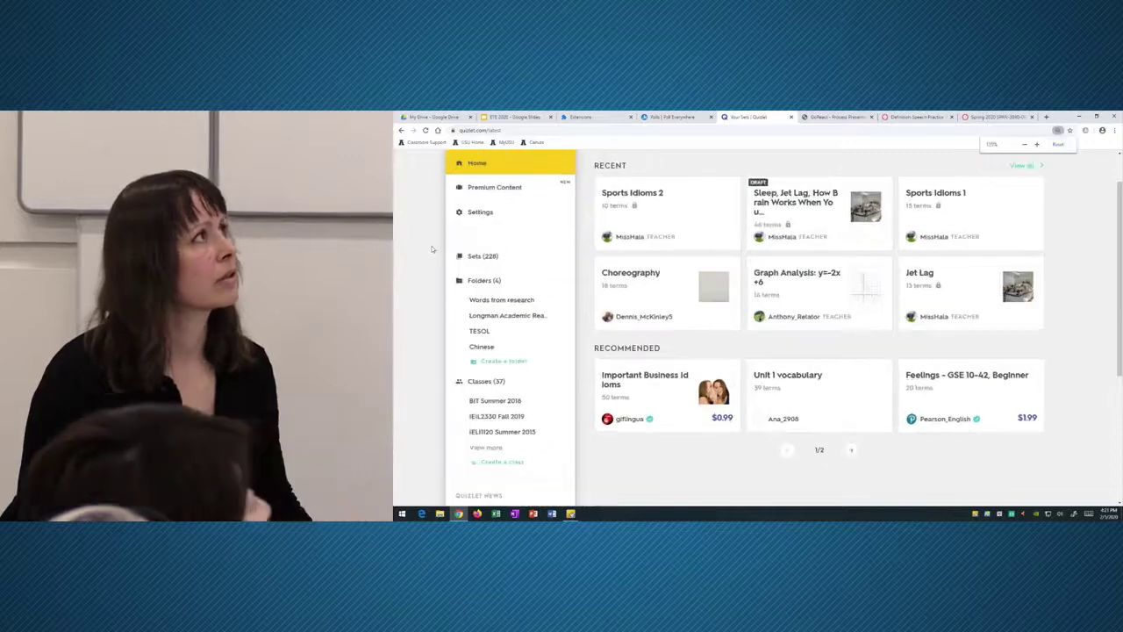
{"action": "key", "text": "ctrl+plus"}
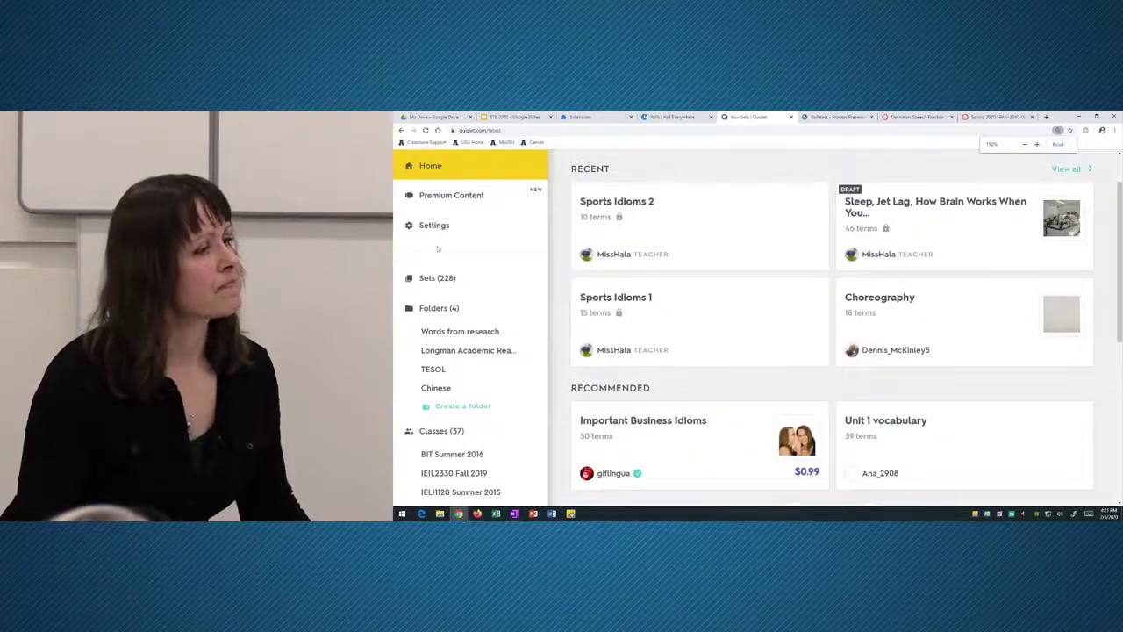
- Expand the full list of classes and open the IELI2330 Spring 2020 class
{"action": "scroll", "coordinate": [447, 263], "scroll_direction": "down", "scroll_amount": 3}
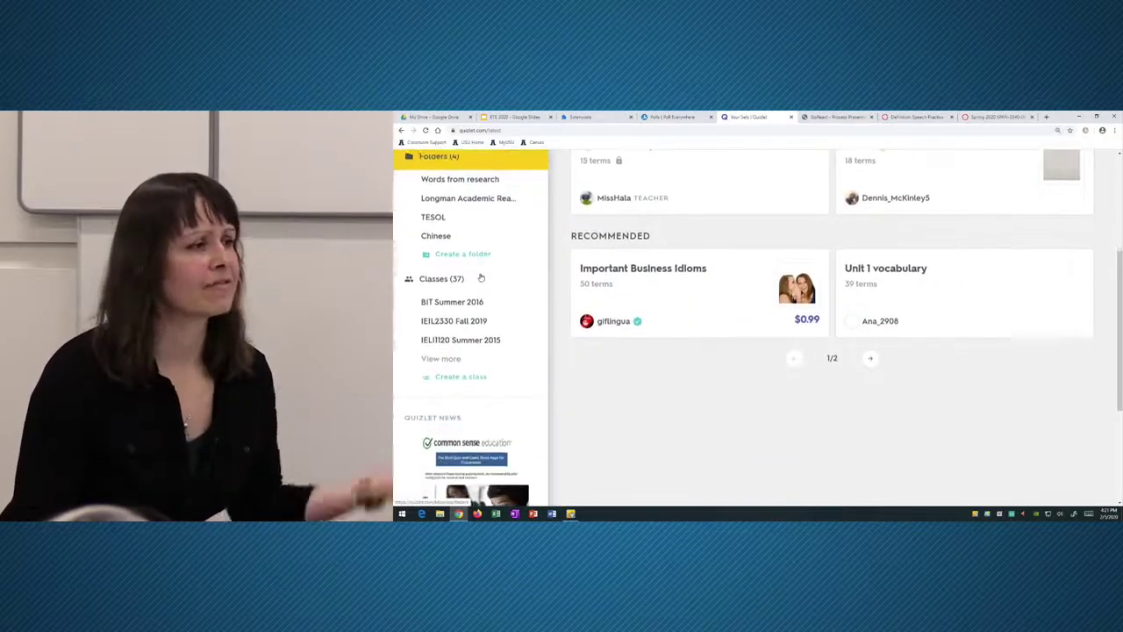
{"action": "scroll", "coordinate": [481, 277], "scroll_direction": "down", "scroll_amount": 1}
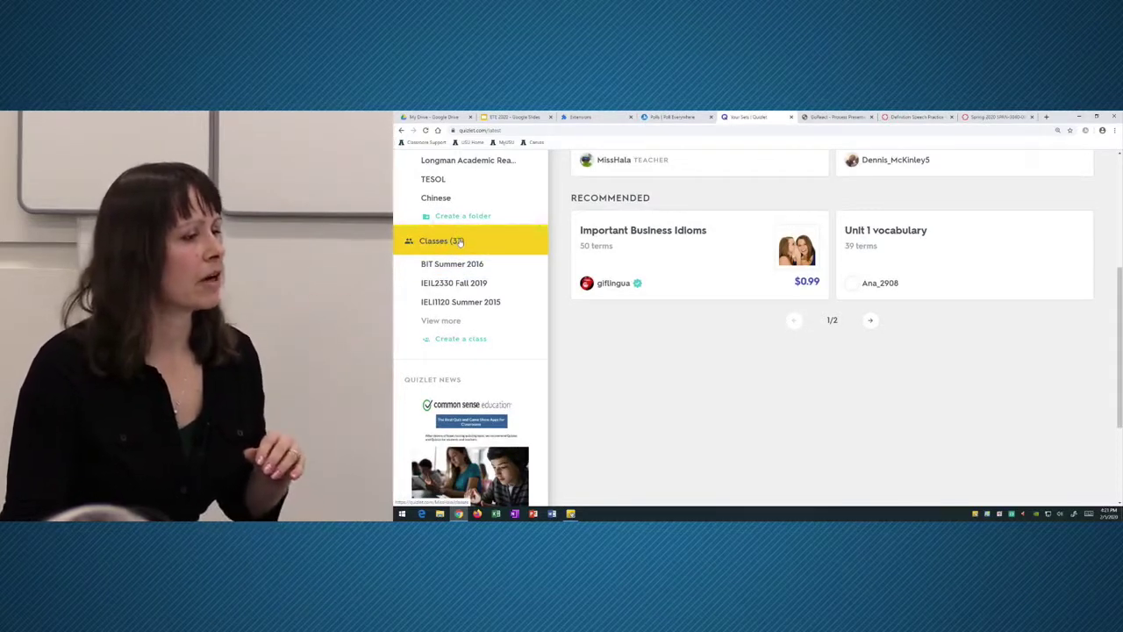
{"action": "left_click", "coordinate": [448, 321]}
{"action": "scroll", "coordinate": [471, 325], "scroll_direction": "down", "scroll_amount": 3}
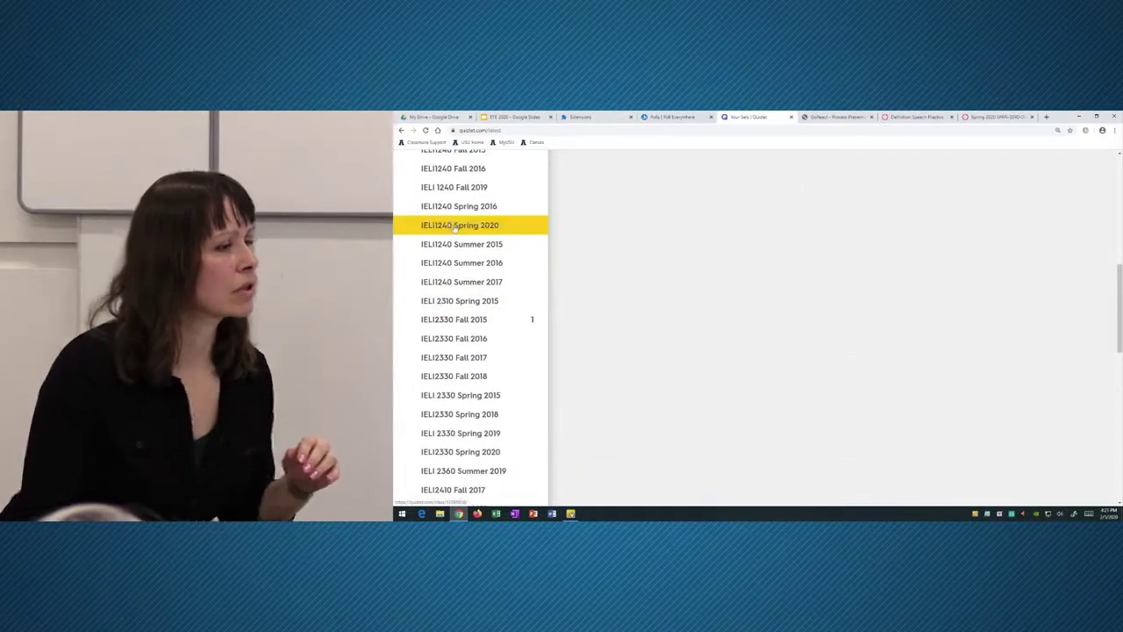
{"action": "scroll", "coordinate": [449, 226], "scroll_direction": "down", "scroll_amount": 1}
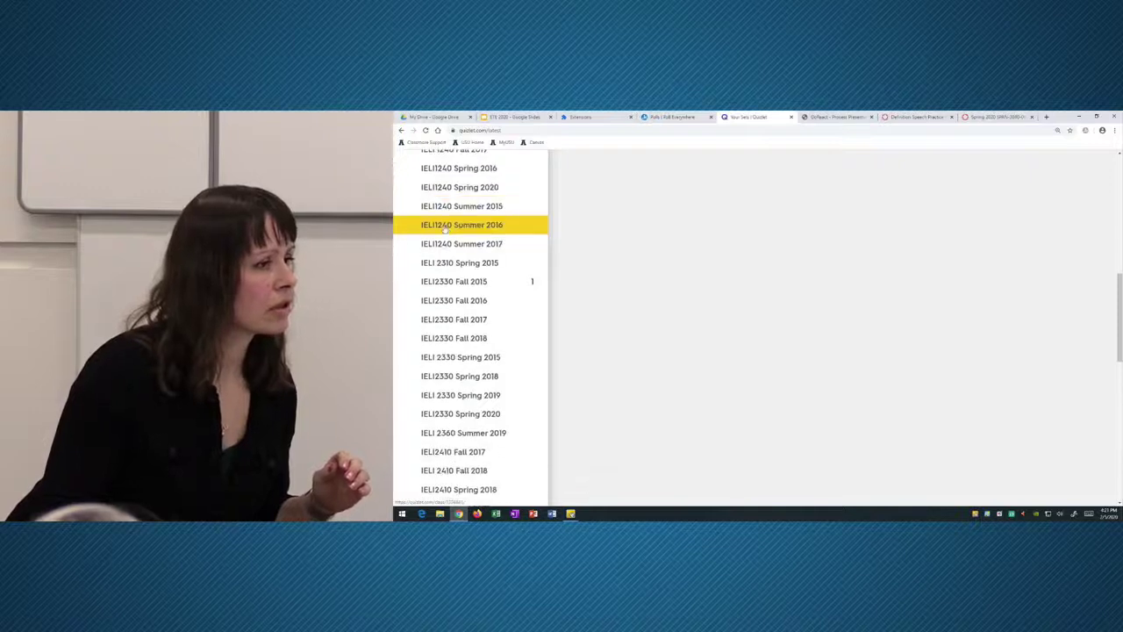
{"action": "scroll", "coordinate": [446, 228], "scroll_direction": "down", "scroll_amount": 5}
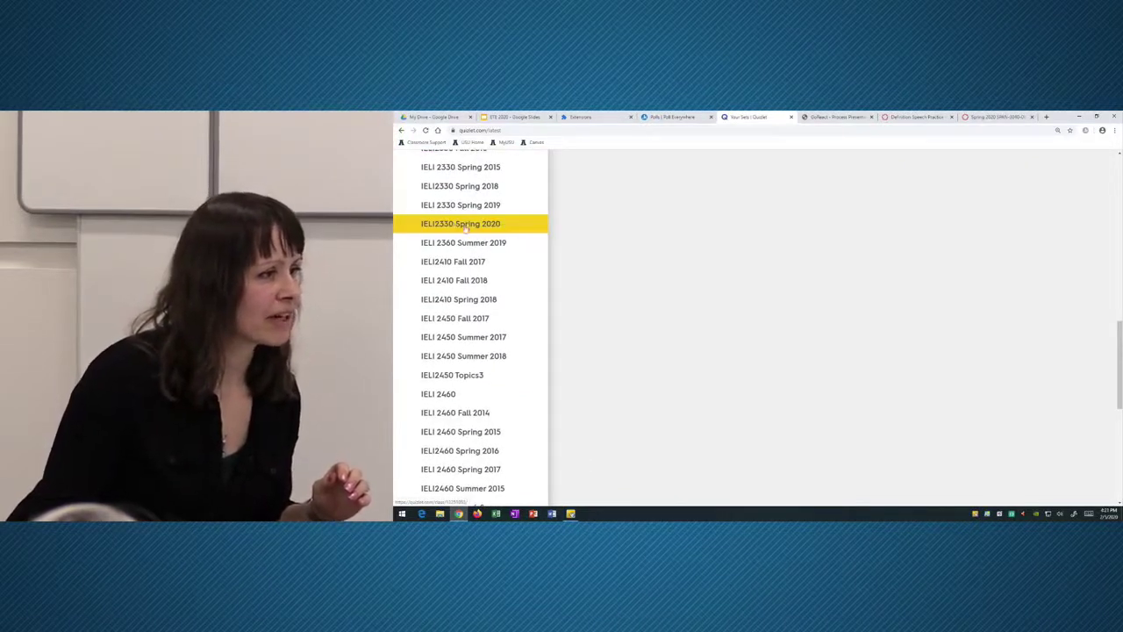
{"action": "left_click", "coordinate": [478, 224]}
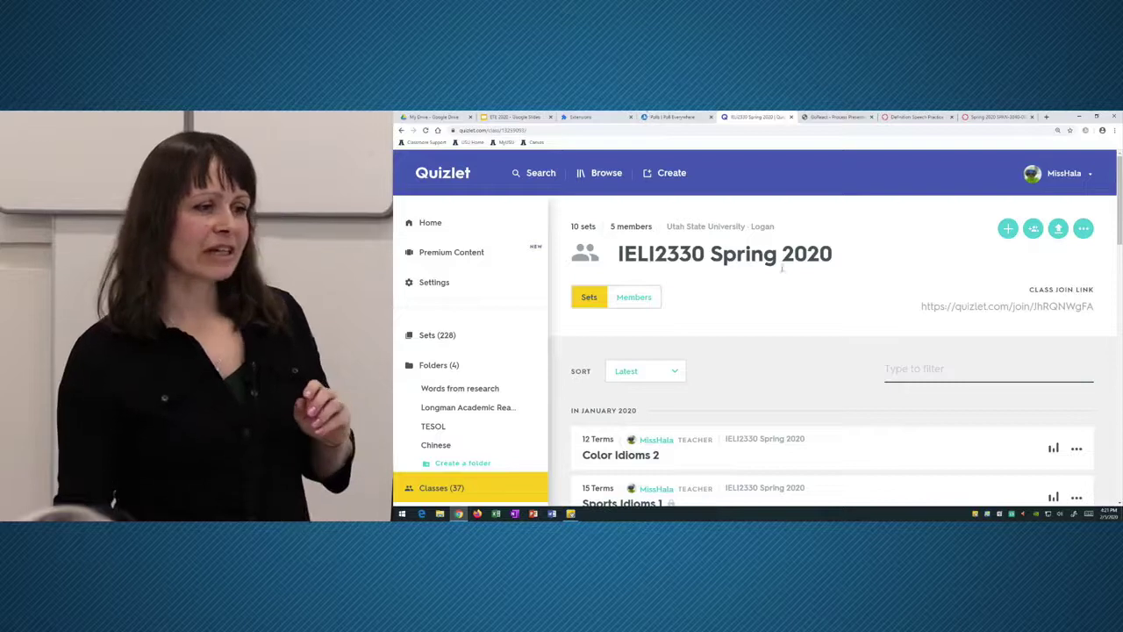
- Look through the class's study sets, preview the Sports Idioms 1 set, and return to the class page
{"action": "scroll", "coordinate": [822, 234], "scroll_direction": "down", "scroll_amount": 1}
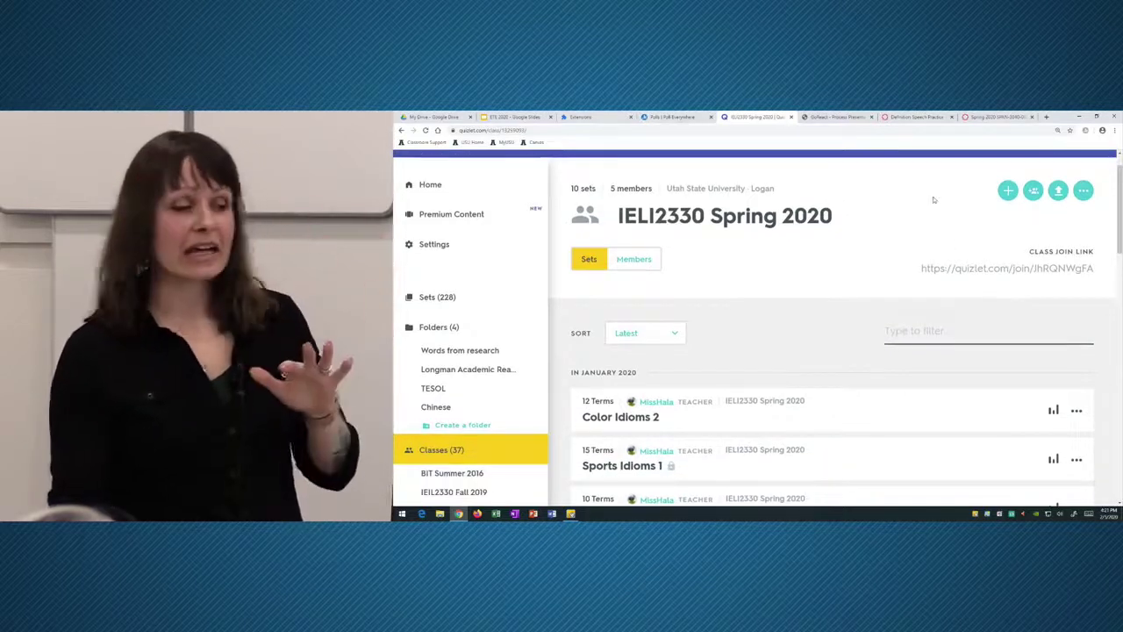
{"action": "scroll", "coordinate": [900, 207], "scroll_direction": "down", "scroll_amount": 5}
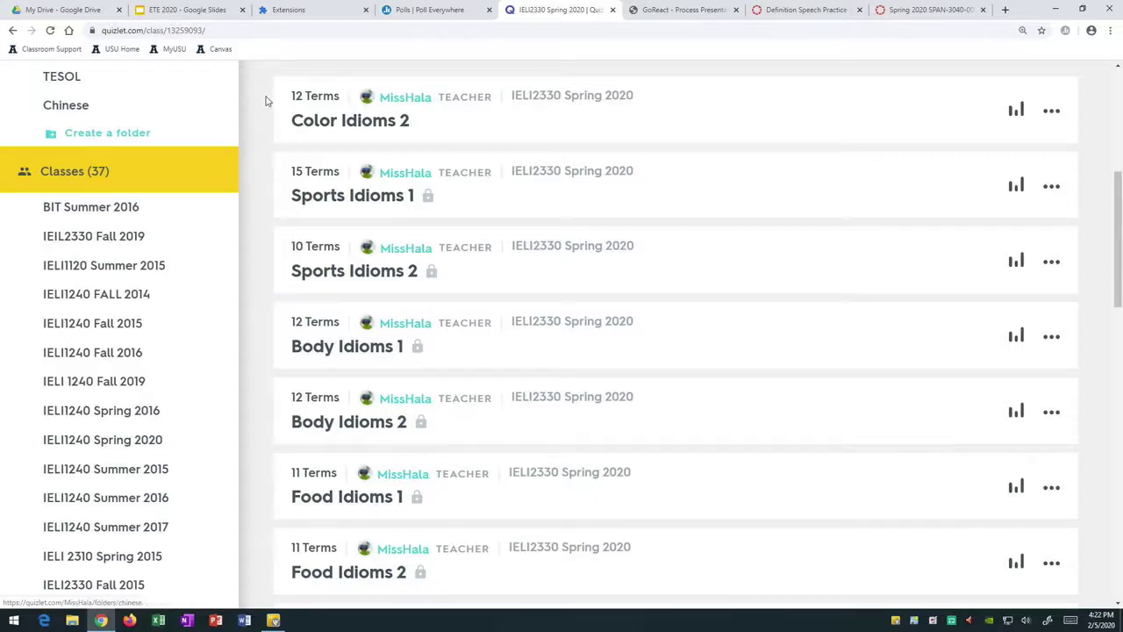
{"action": "scroll", "coordinate": [359, 202], "scroll_direction": "up", "scroll_amount": 1}
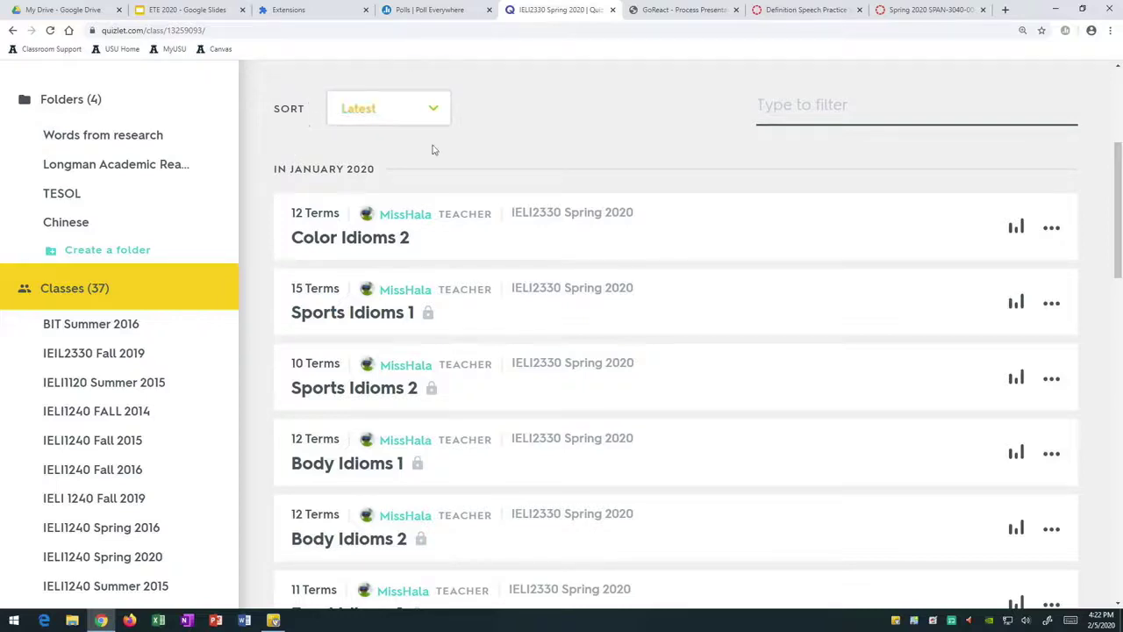
{"action": "left_click", "coordinate": [372, 321]}
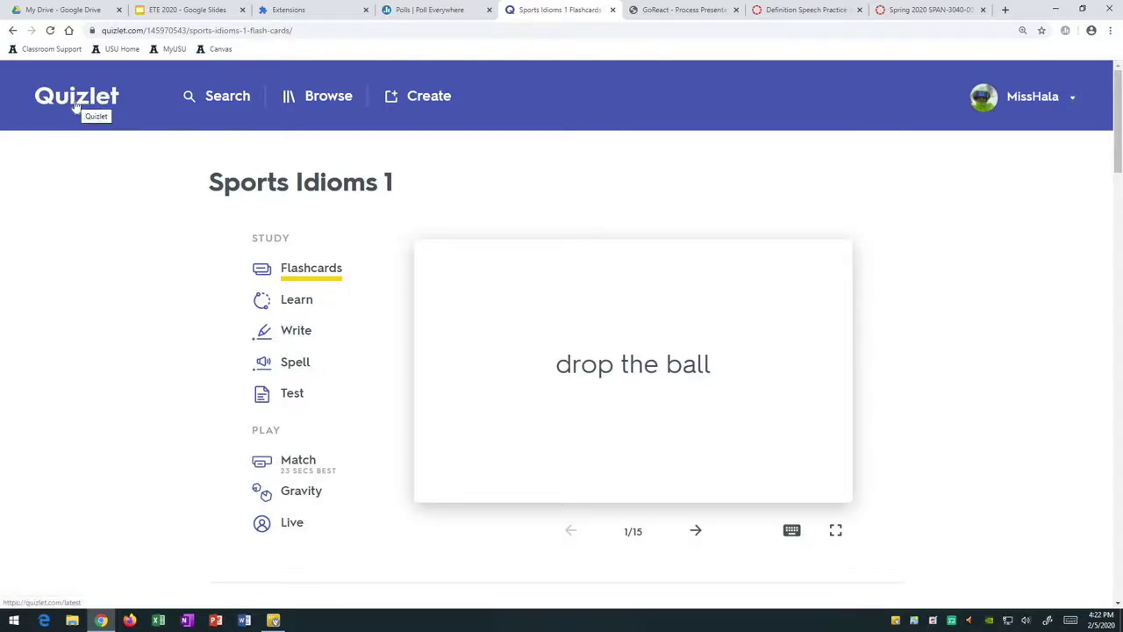
{"action": "left_click", "coordinate": [12, 31]}
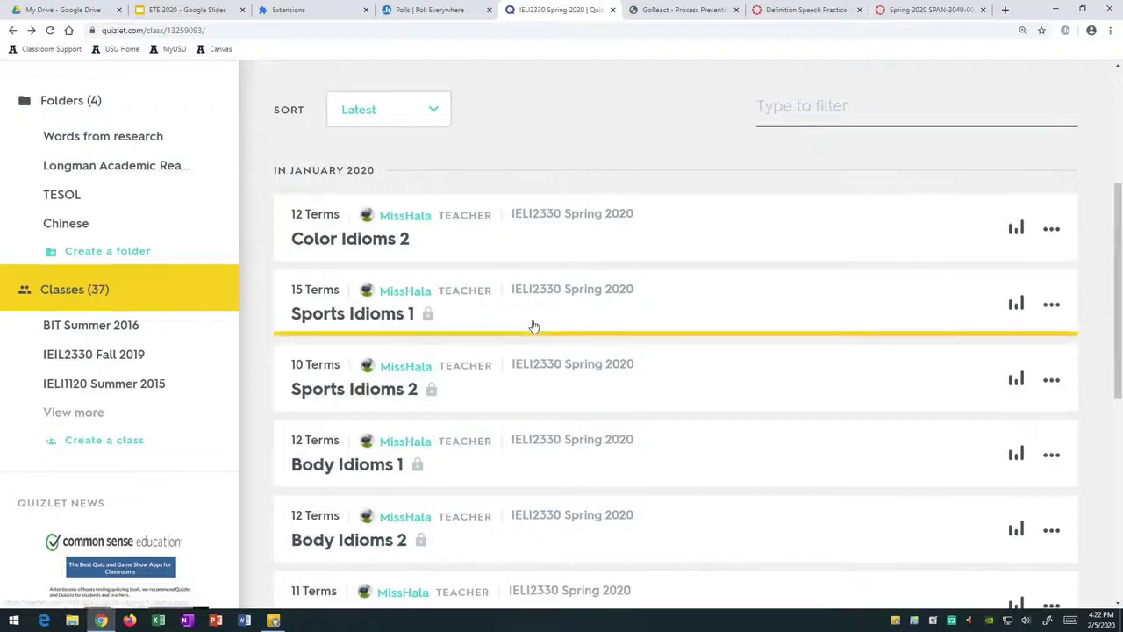
- View the class's member list and highlight the class join link
{"action": "scroll", "coordinate": [526, 325], "scroll_direction": "up", "scroll_amount": 4}
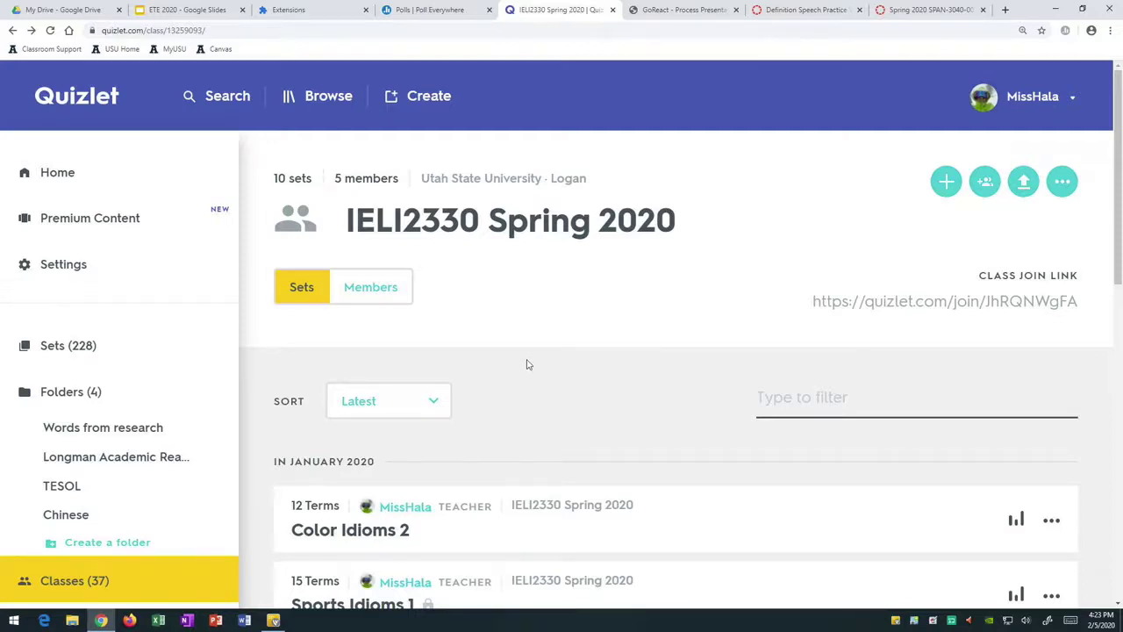
{"action": "left_click", "coordinate": [376, 288]}
{"action": "scroll", "coordinate": [567, 296], "scroll_direction": "down", "scroll_amount": 3}
{"action": "scroll", "coordinate": [568, 298], "scroll_direction": "up", "scroll_amount": 2}
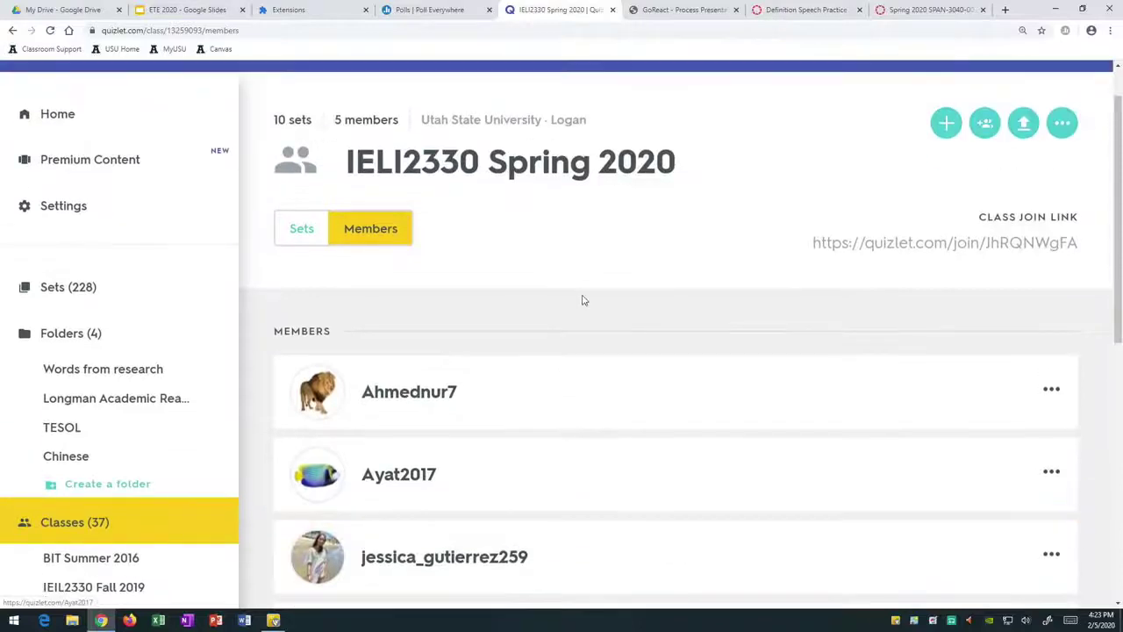
{"action": "left_click_drag", "start_coordinate": [1062, 242], "coordinate": [803, 251]}
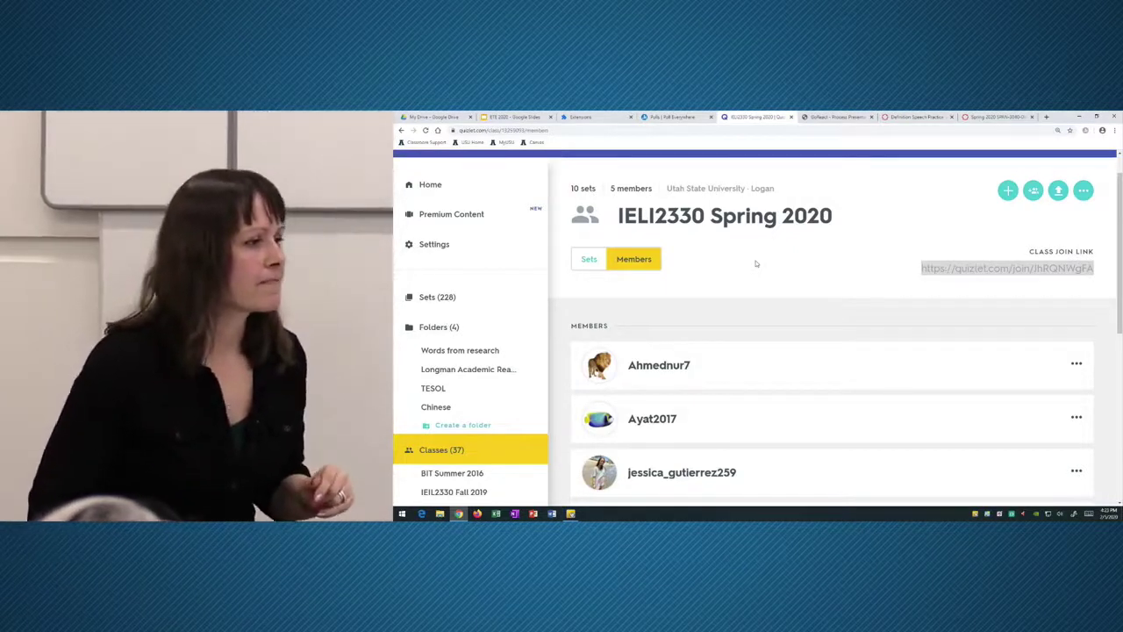
{"action": "scroll", "coordinate": [747, 260], "scroll_direction": "down", "scroll_amount": 1}
{"action": "scroll", "coordinate": [742, 261], "scroll_direction": "up", "scroll_amount": 2}
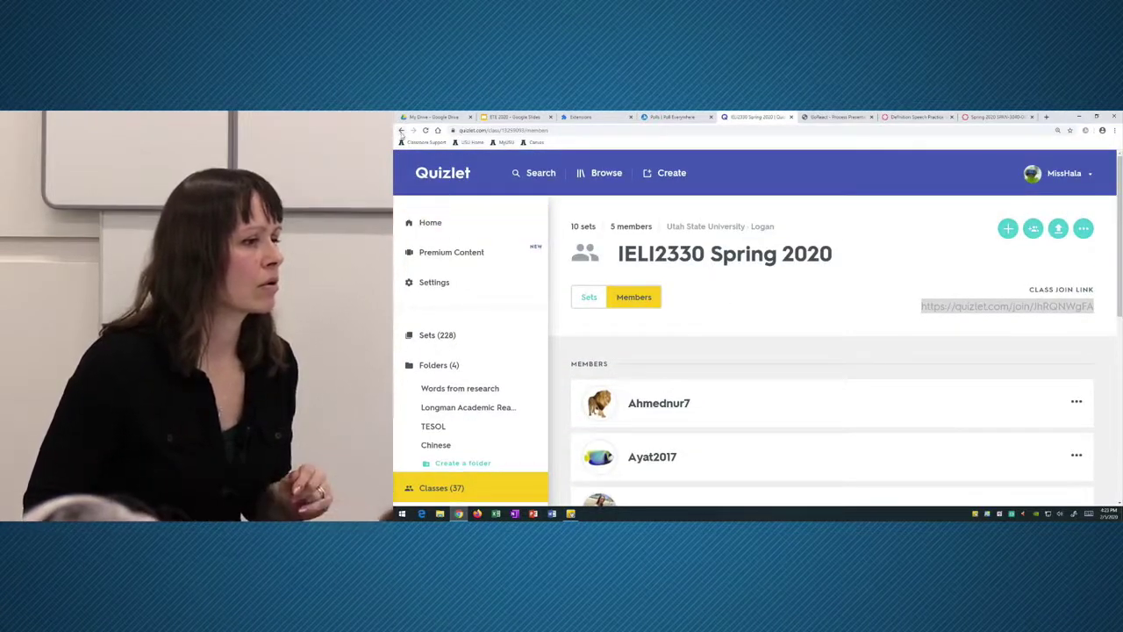
- Go back to the class's sets, open Sports Idioms 1, and play the audio for the term "drop the ball"
{"action": "left_click", "coordinate": [400, 130]}
{"action": "scroll", "coordinate": [677, 345], "scroll_direction": "down", "scroll_amount": 3}
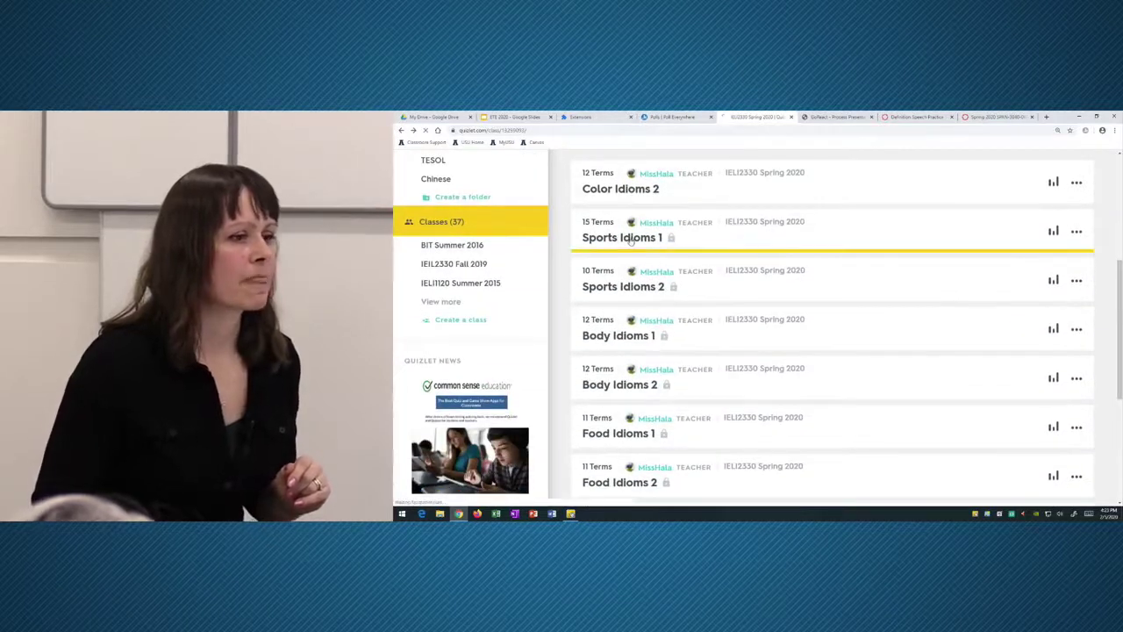
{"action": "left_click", "coordinate": [630, 241]}
{"action": "scroll", "coordinate": [1020, 311], "scroll_direction": "down", "scroll_amount": 3}
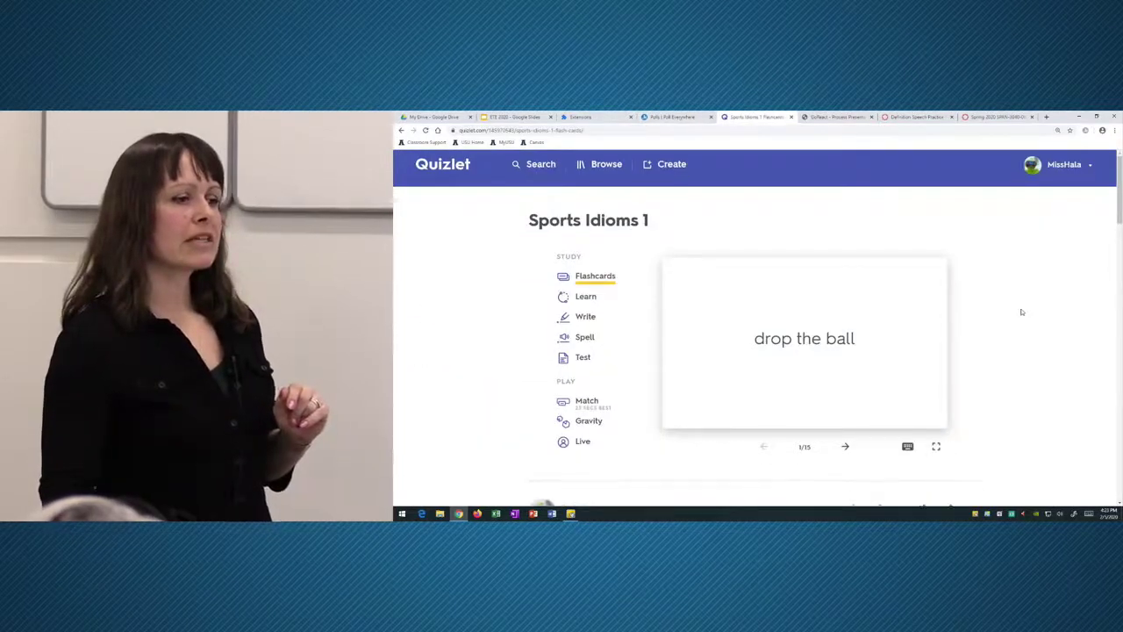
{"action": "scroll", "coordinate": [1020, 312], "scroll_direction": "down", "scroll_amount": 4}
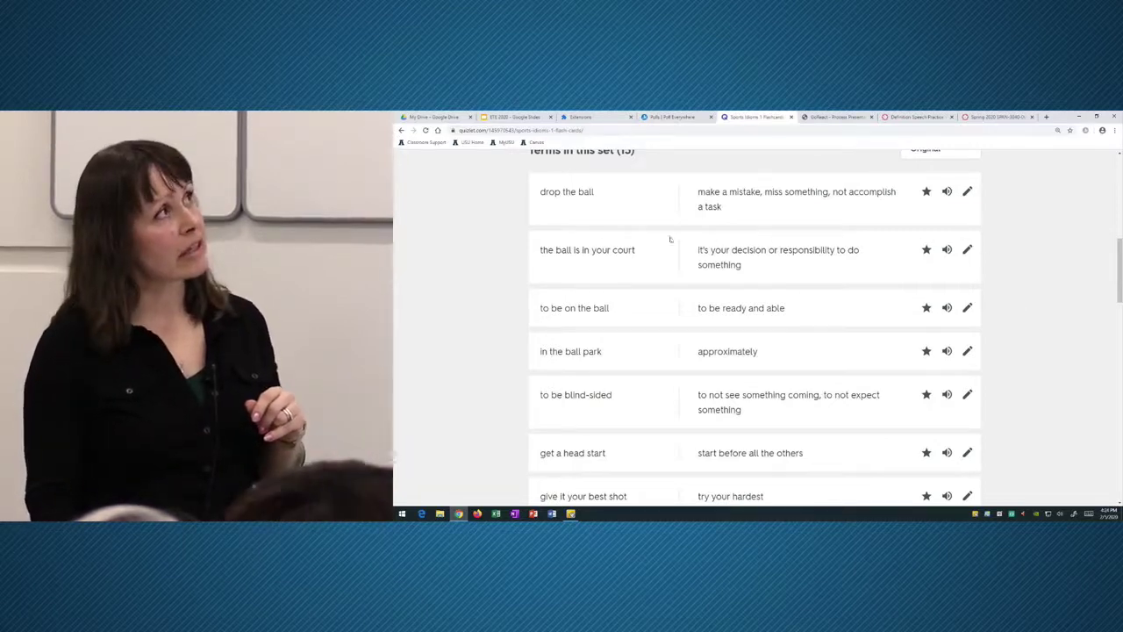
{"action": "left_click", "coordinate": [947, 192]}
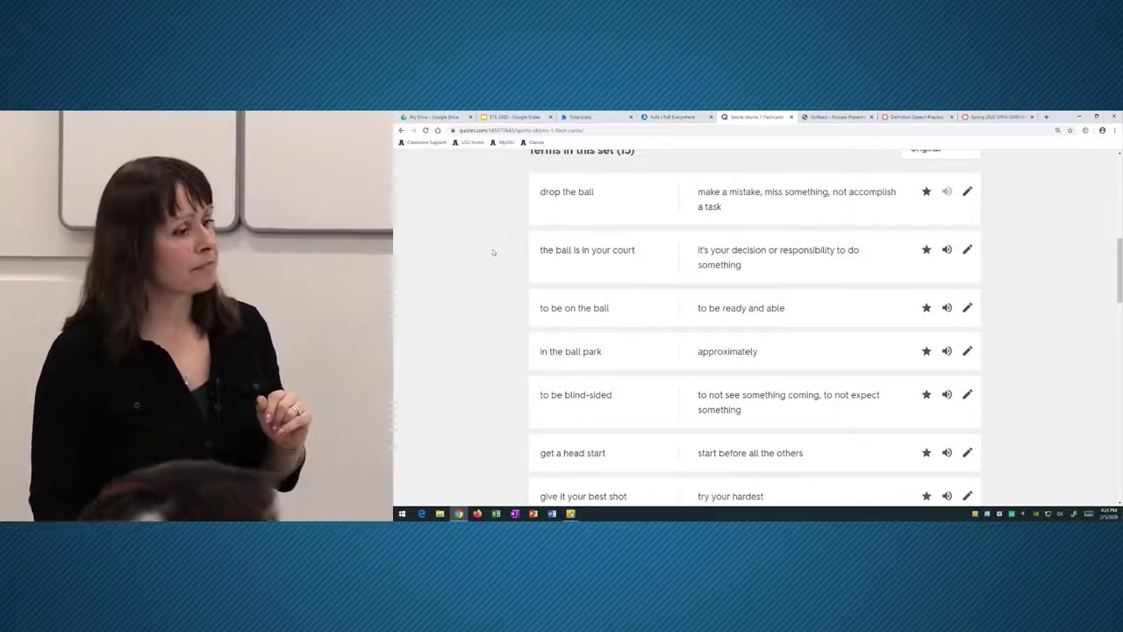
- Add card 16 to the end of the set with the term "player" and bring up its definition suggestions
{"action": "scroll", "coordinate": [493, 251], "scroll_direction": "down", "scroll_amount": 6}
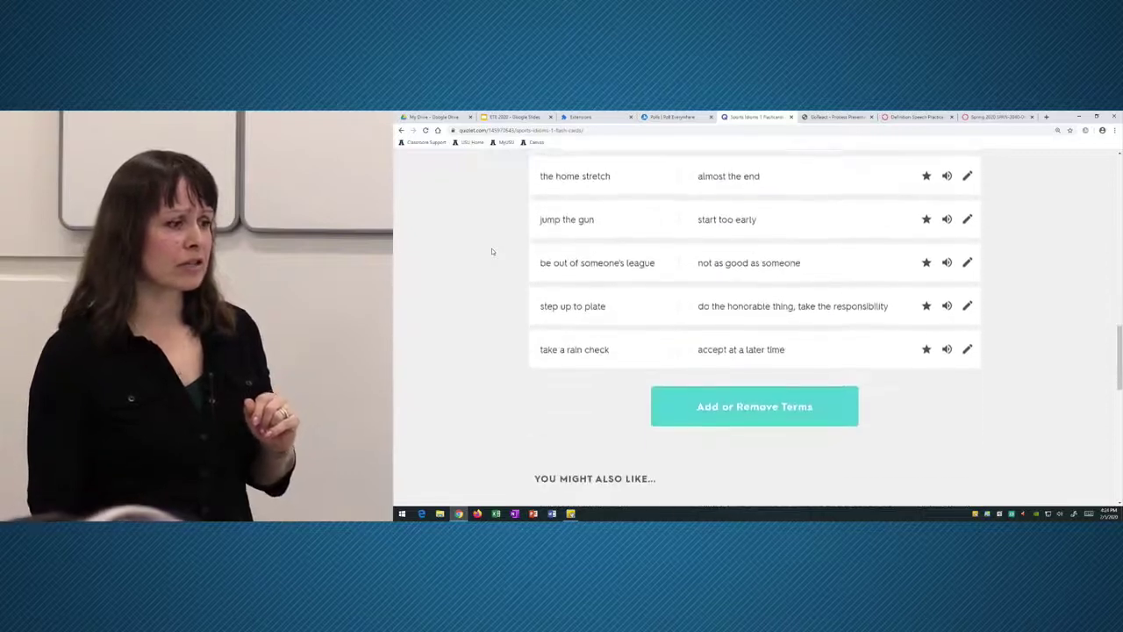
{"action": "left_click", "coordinate": [762, 407]}
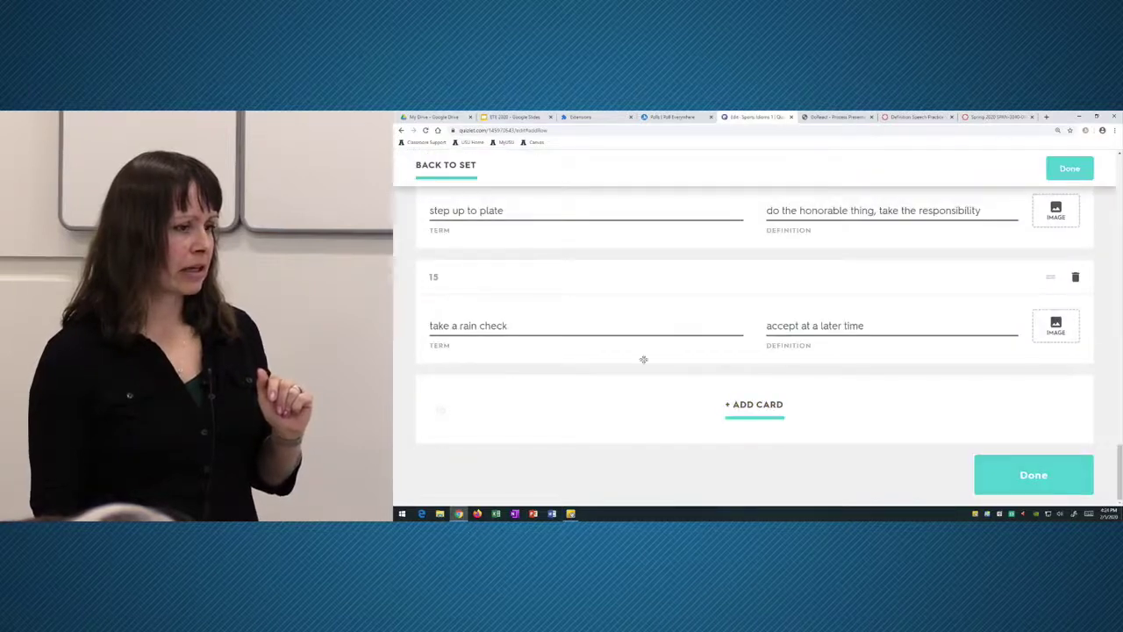
{"action": "left_click", "coordinate": [755, 405]}
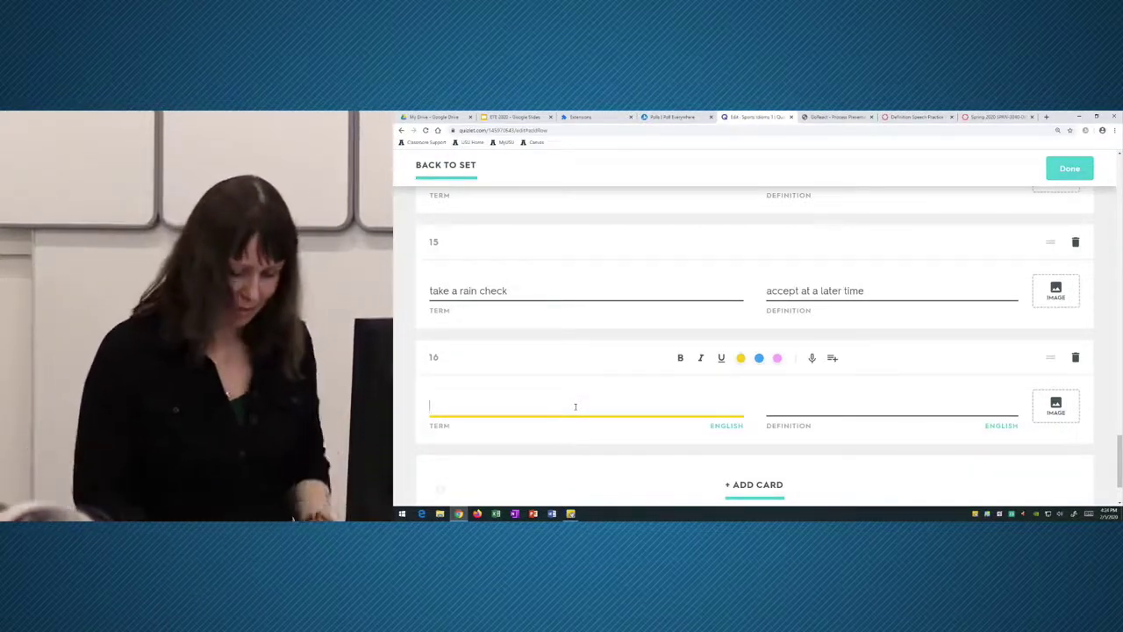
{"action": "type", "text": "player"}
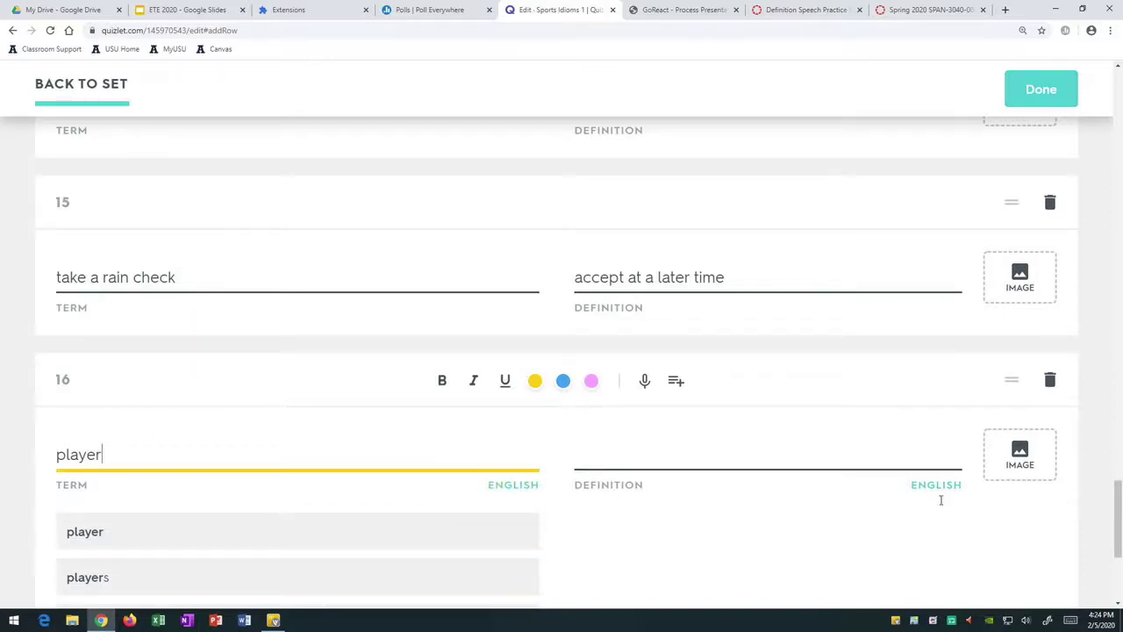
{"action": "left_click", "coordinate": [633, 464]}
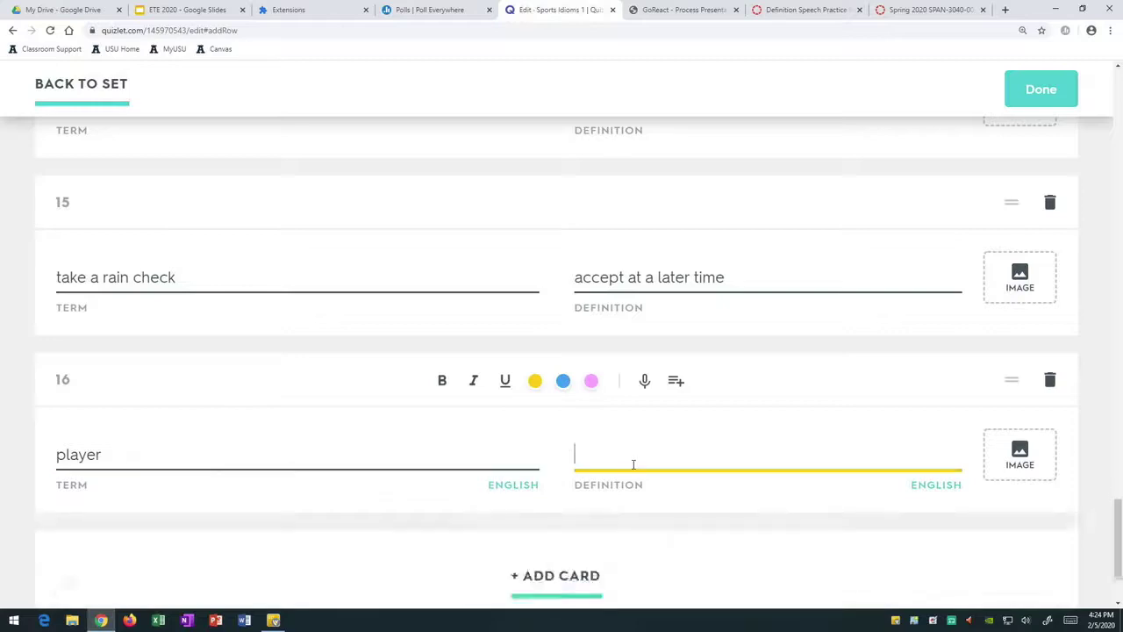
{"action": "scroll", "coordinate": [719, 475], "scroll_direction": "down", "scroll_amount": 1}
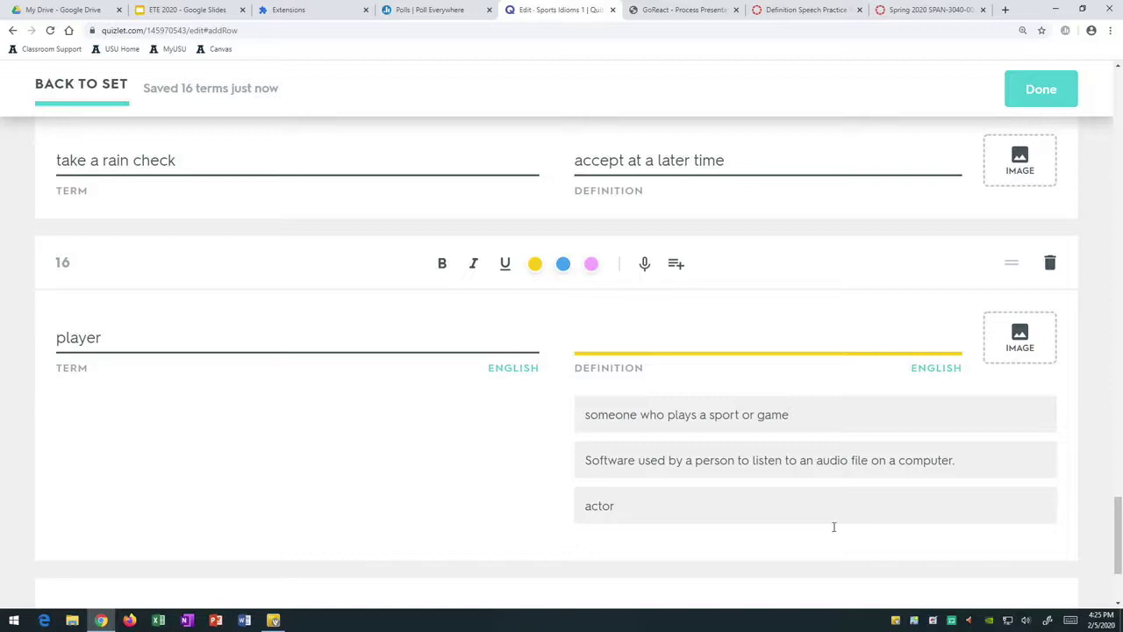
- Add the soccer player picture from the suggested images to the "player" card
{"action": "left_click", "coordinate": [1020, 342]}
{"action": "scroll", "coordinate": [834, 427], "scroll_direction": "down", "scroll_amount": 2}
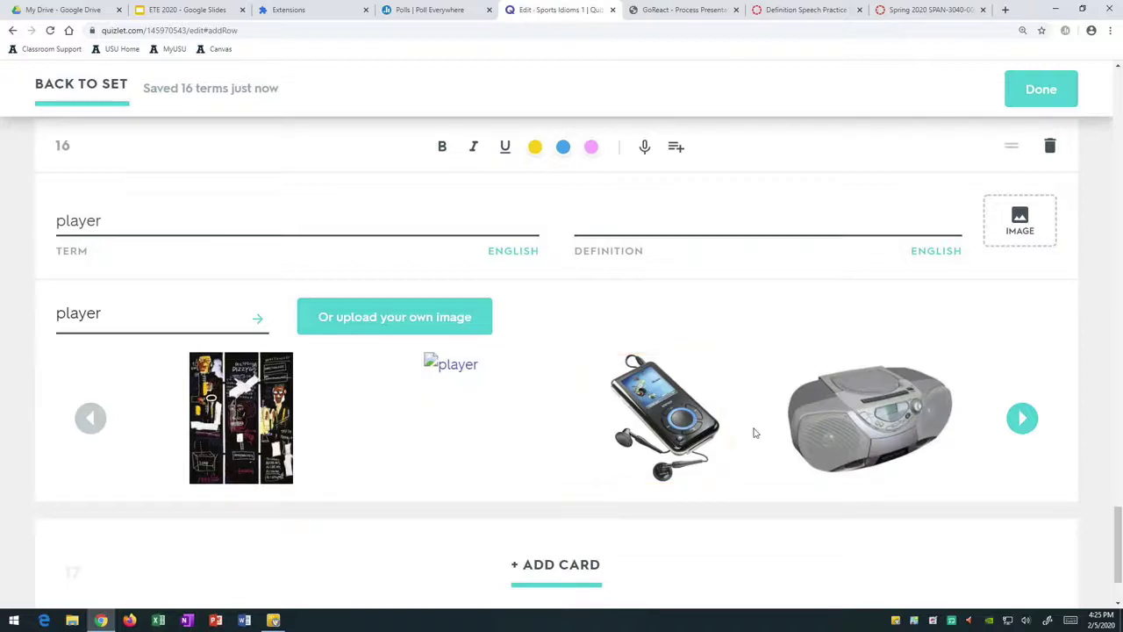
{"action": "left_click", "coordinate": [1024, 416]}
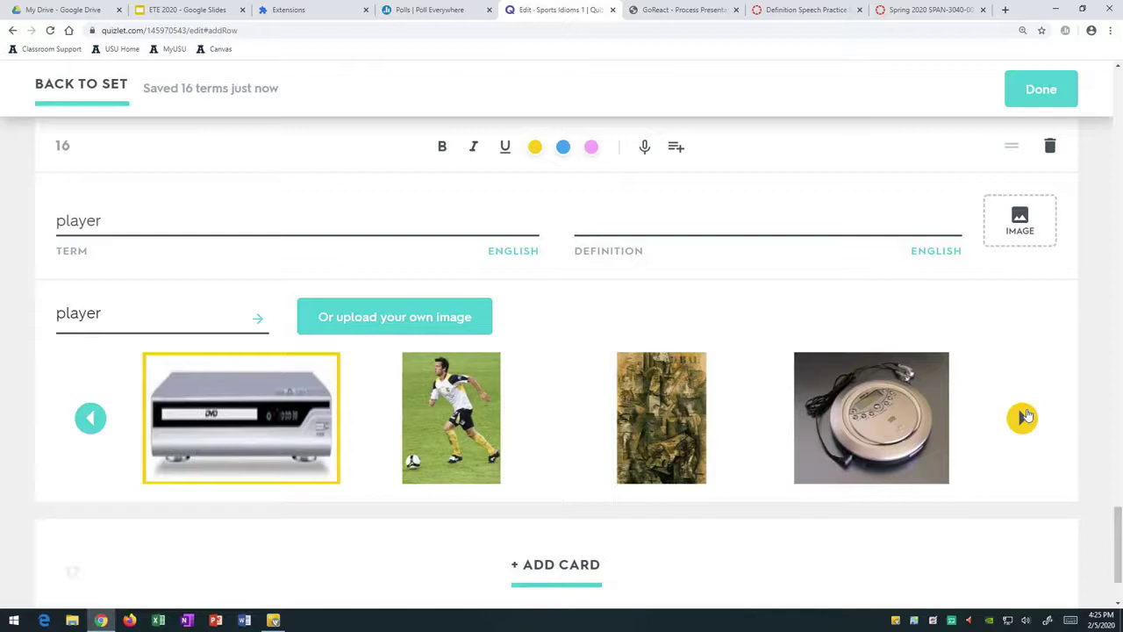
{"action": "left_click", "coordinate": [448, 436]}
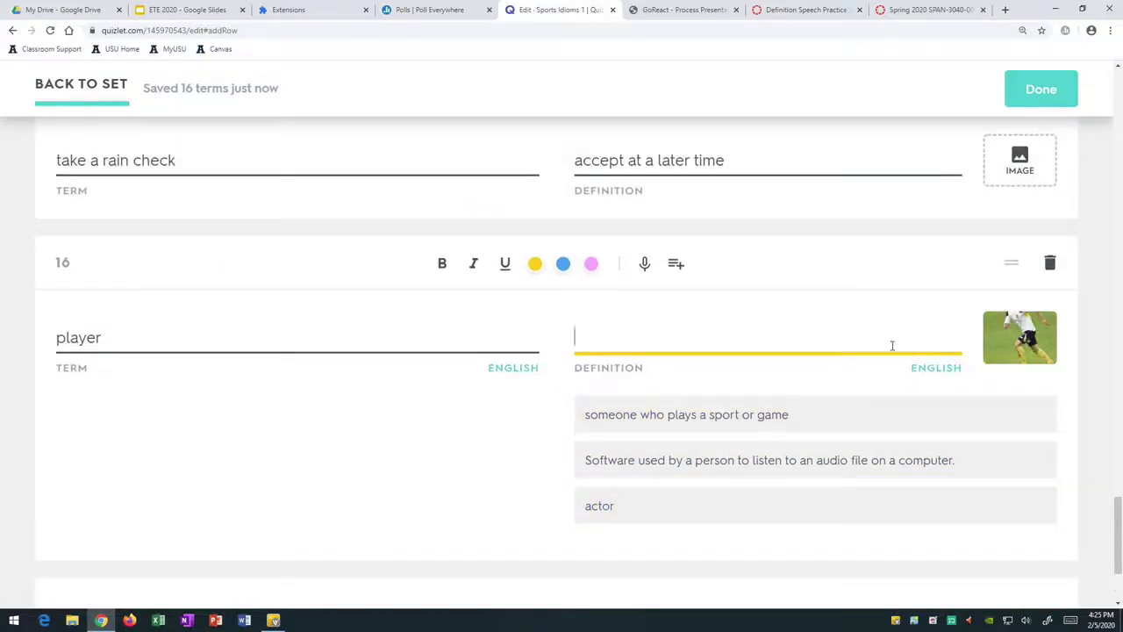
- Set the set's definition language to Polish and bring up Polish definition suggestions for the "player" card
{"action": "left_click", "coordinate": [945, 373]}
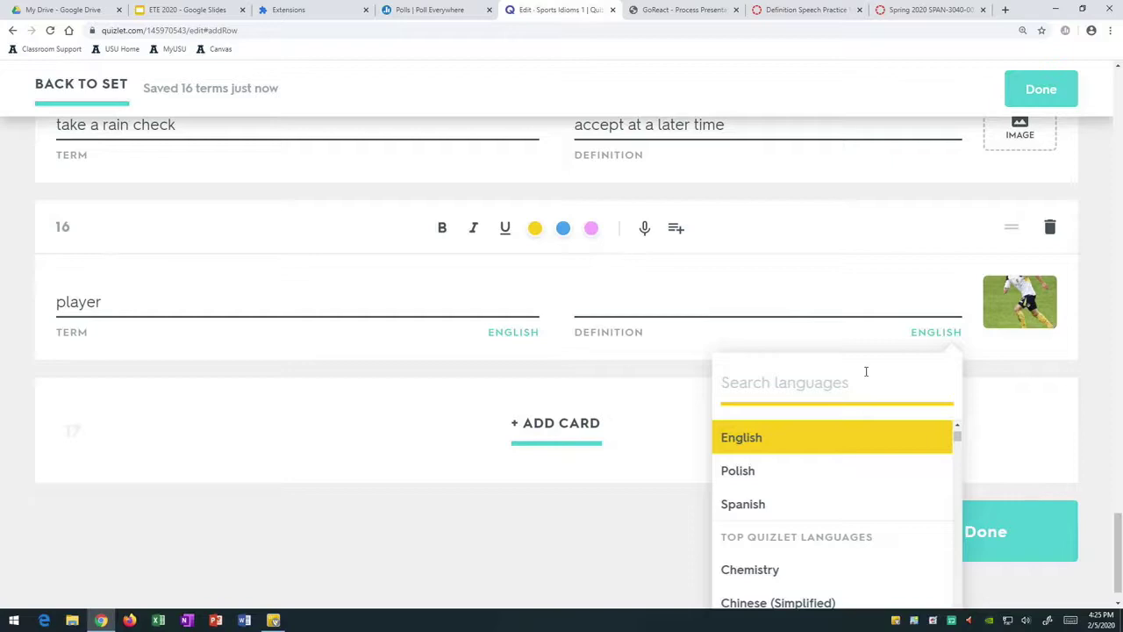
{"action": "scroll", "coordinate": [905, 492], "scroll_direction": "down", "scroll_amount": 1}
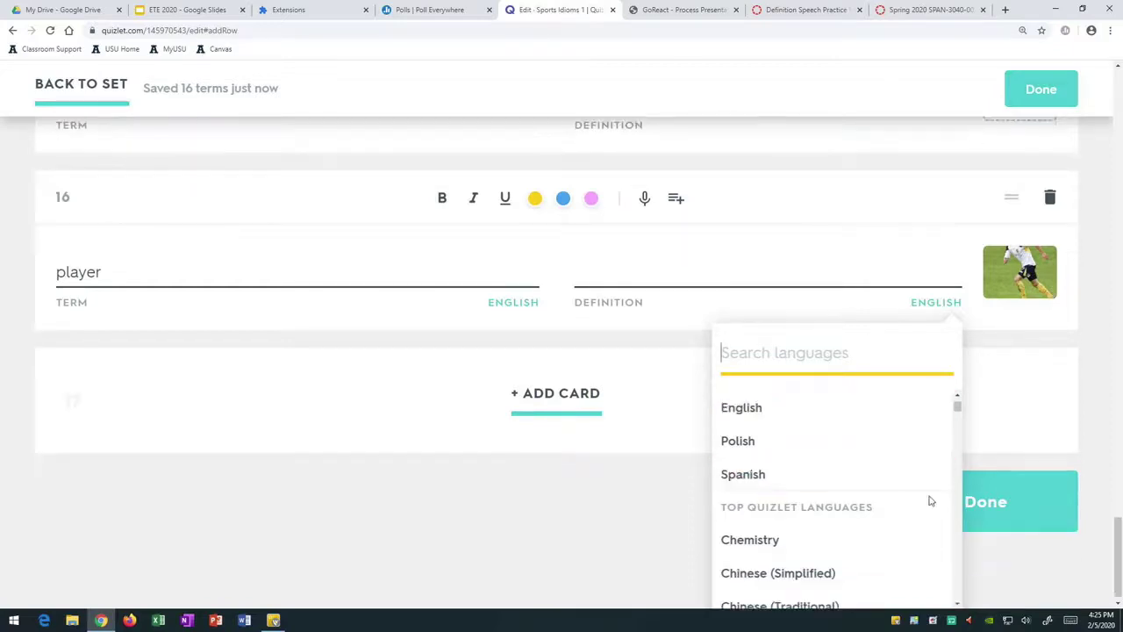
{"action": "scroll", "coordinate": [907, 494], "scroll_direction": "down", "scroll_amount": 1}
{"action": "scroll", "coordinate": [905, 493], "scroll_direction": "down", "scroll_amount": 10}
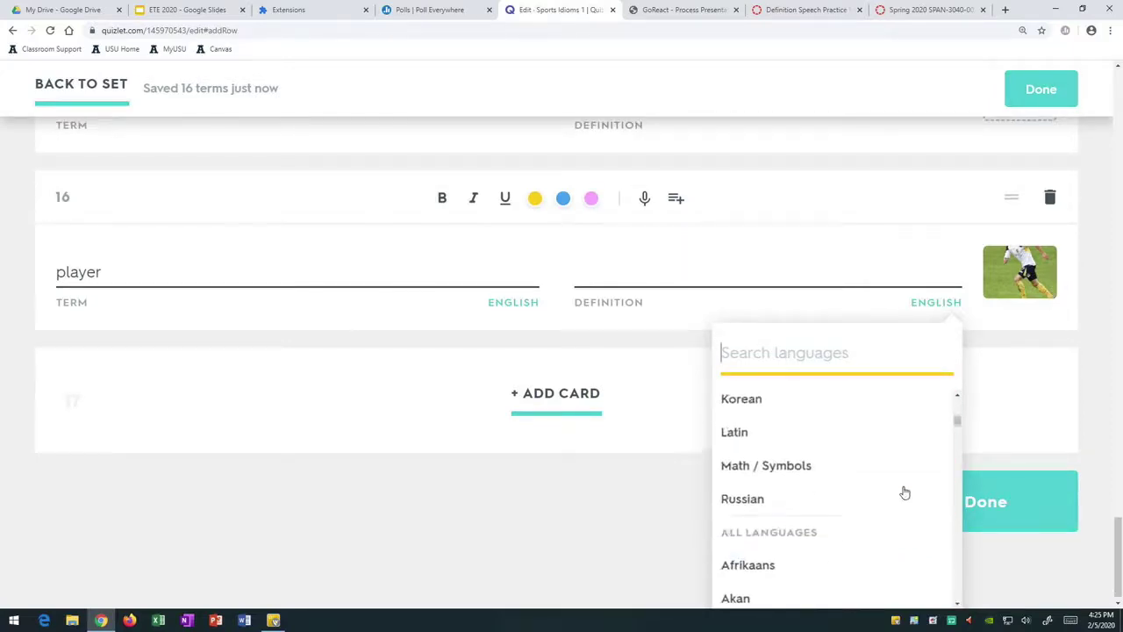
{"action": "scroll", "coordinate": [904, 492], "scroll_direction": "down", "scroll_amount": 15}
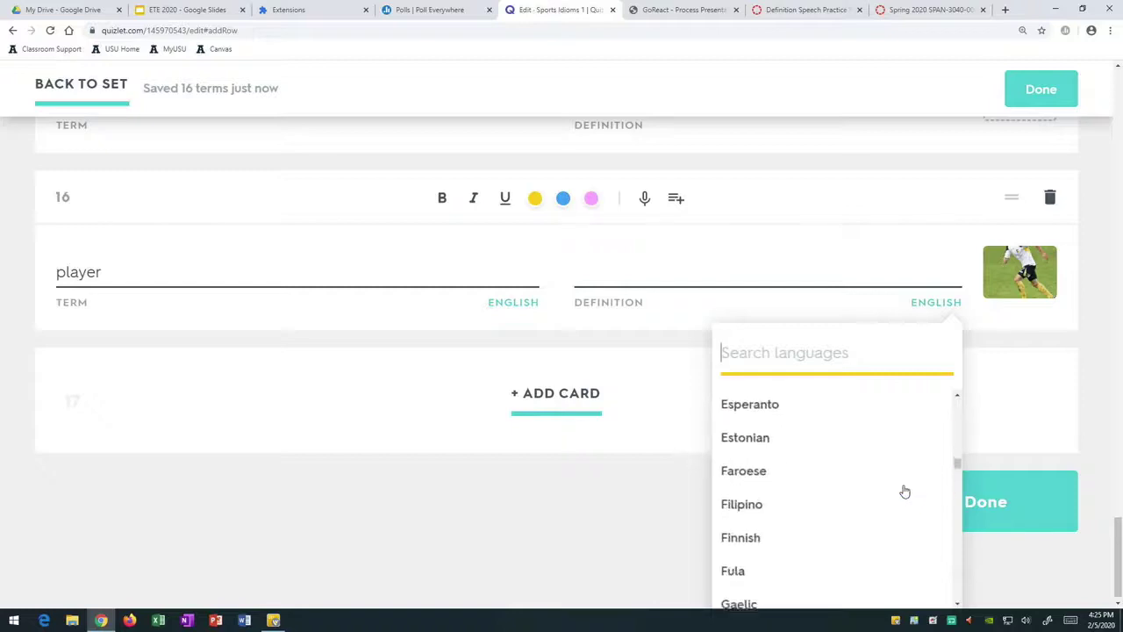
{"action": "scroll", "coordinate": [904, 492], "scroll_direction": "down", "scroll_amount": 10}
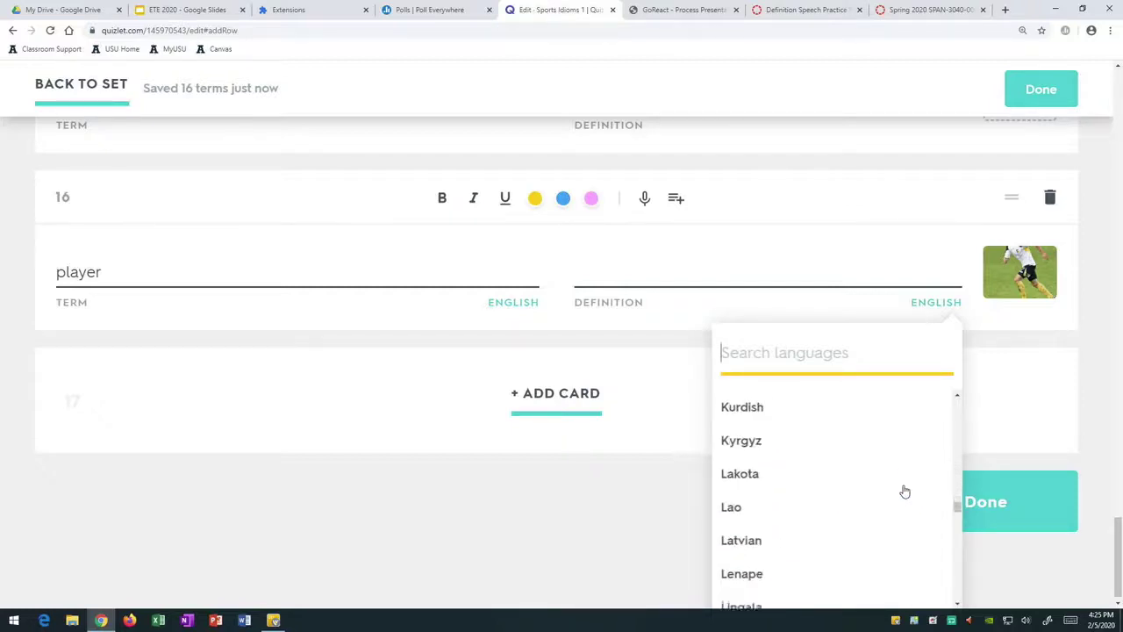
{"action": "scroll", "coordinate": [904, 491], "scroll_direction": "up", "scroll_amount": 7}
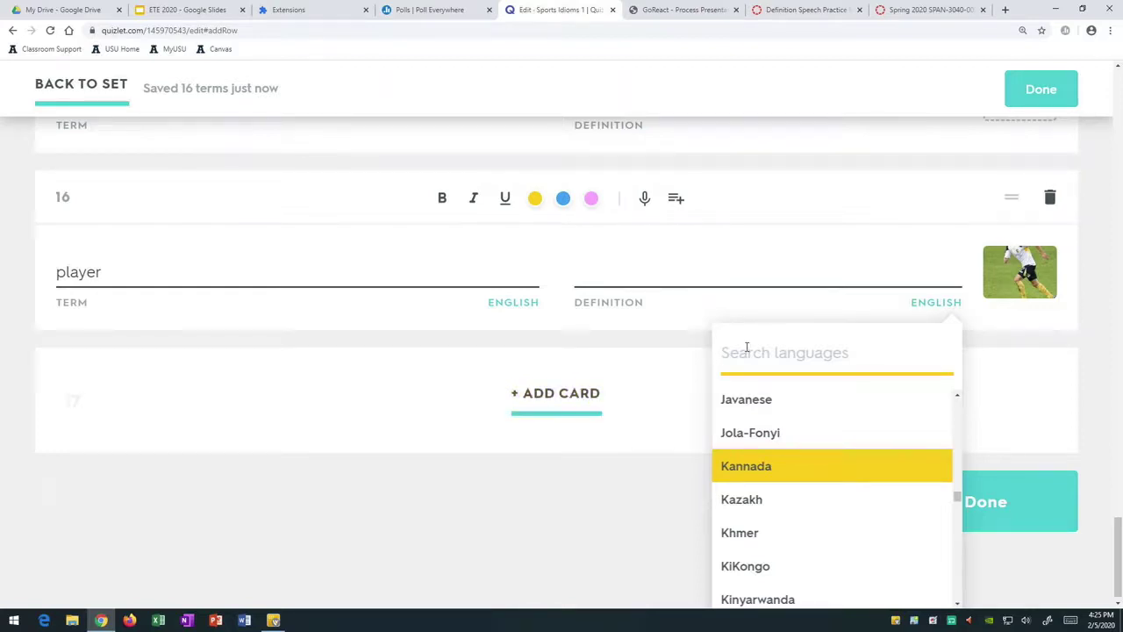
{"action": "type", "text": "polish"}
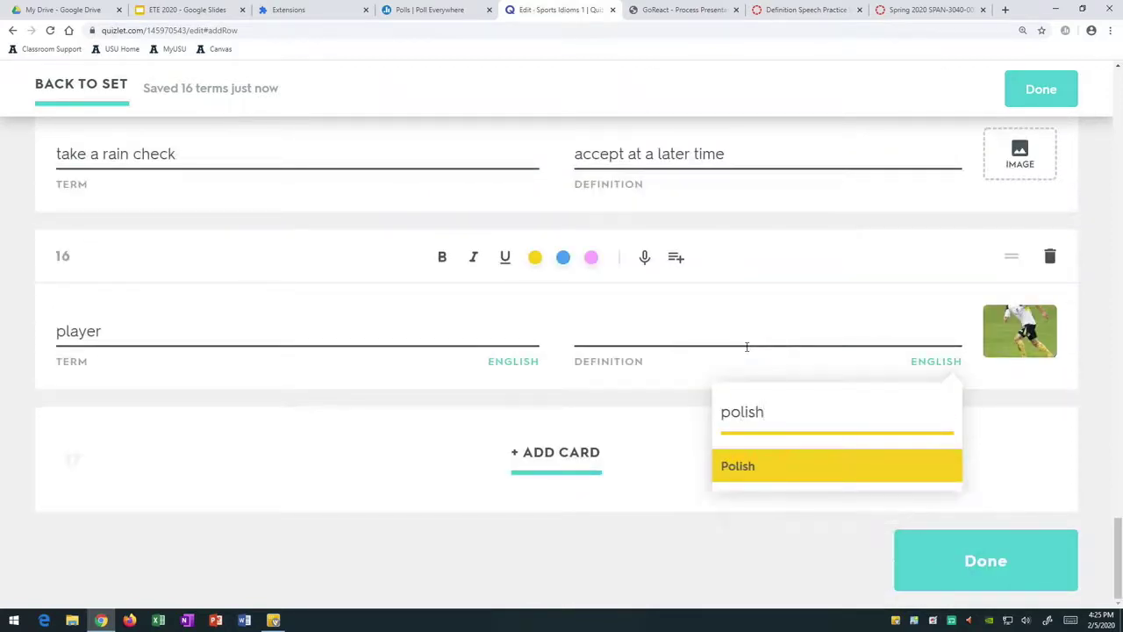
{"action": "left_click", "coordinate": [806, 471]}
{"action": "left_click", "coordinate": [634, 334]}
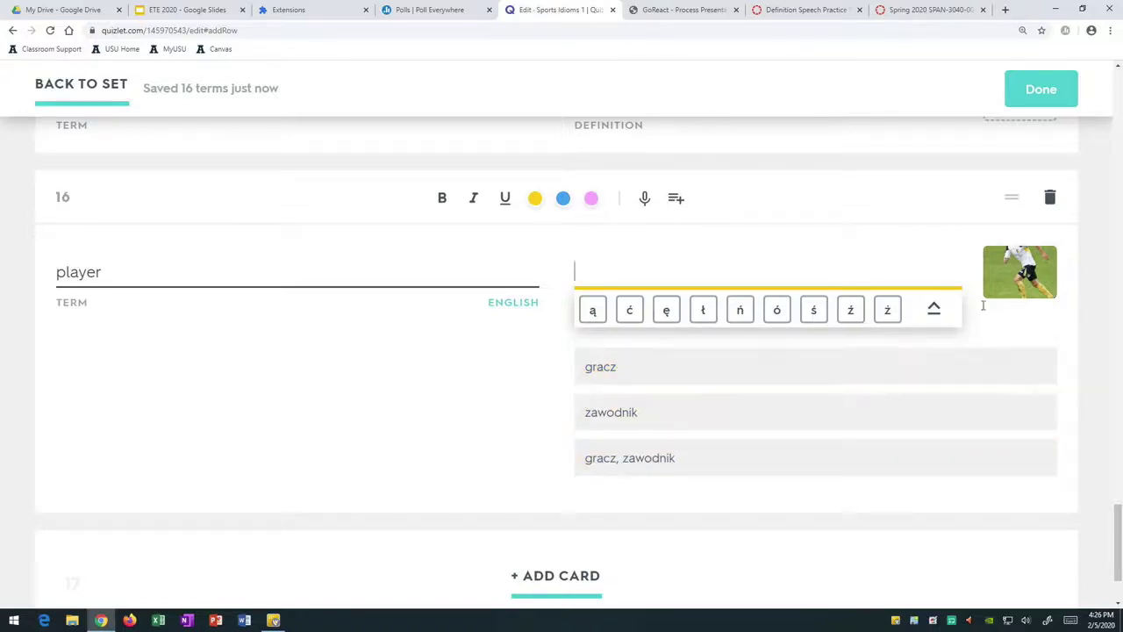
{"action": "left_click", "coordinate": [485, 330]}
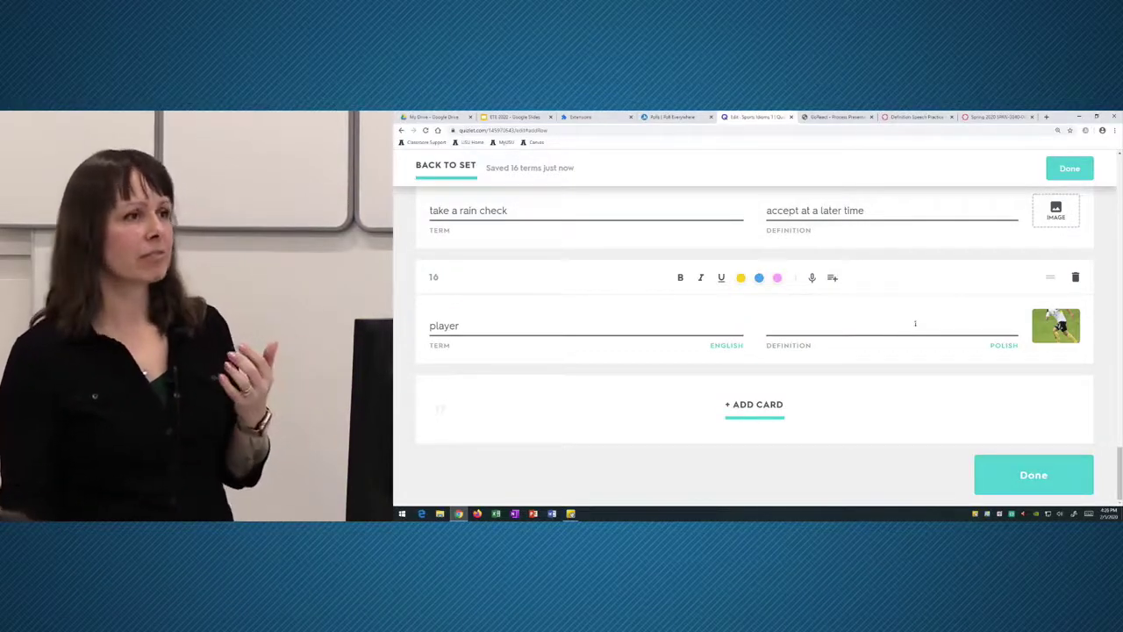
- Delete card 16, "player", from Sports Idioms 1 and finish editing the set
{"action": "scroll", "coordinate": [897, 329], "scroll_direction": "up", "scroll_amount": 3}
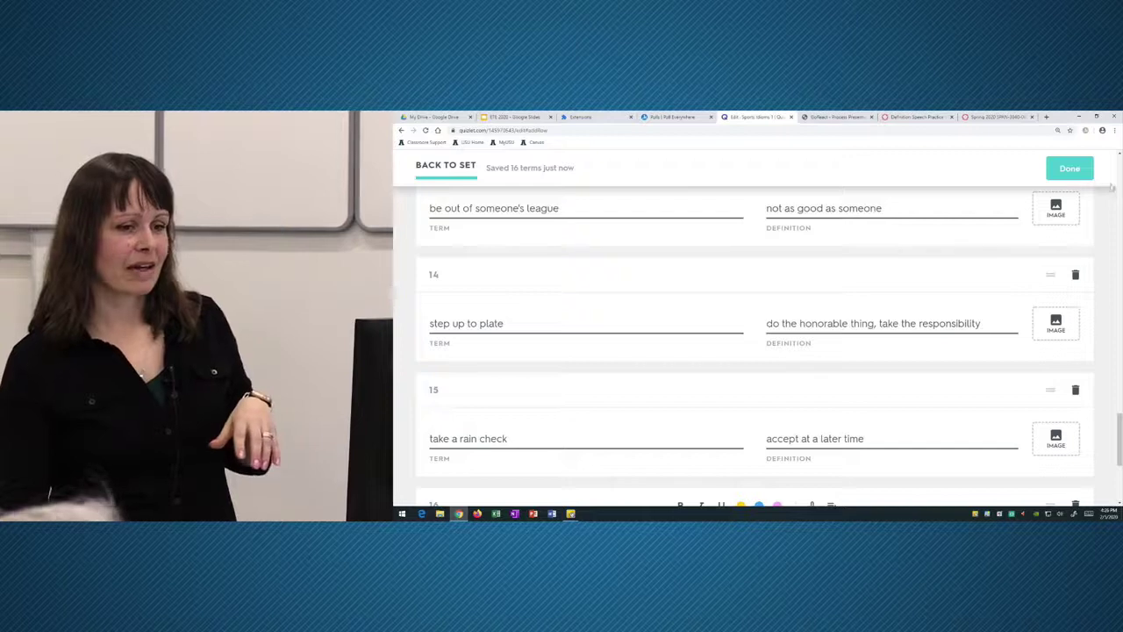
{"action": "scroll", "coordinate": [1062, 316], "scroll_direction": "down", "scroll_amount": 3}
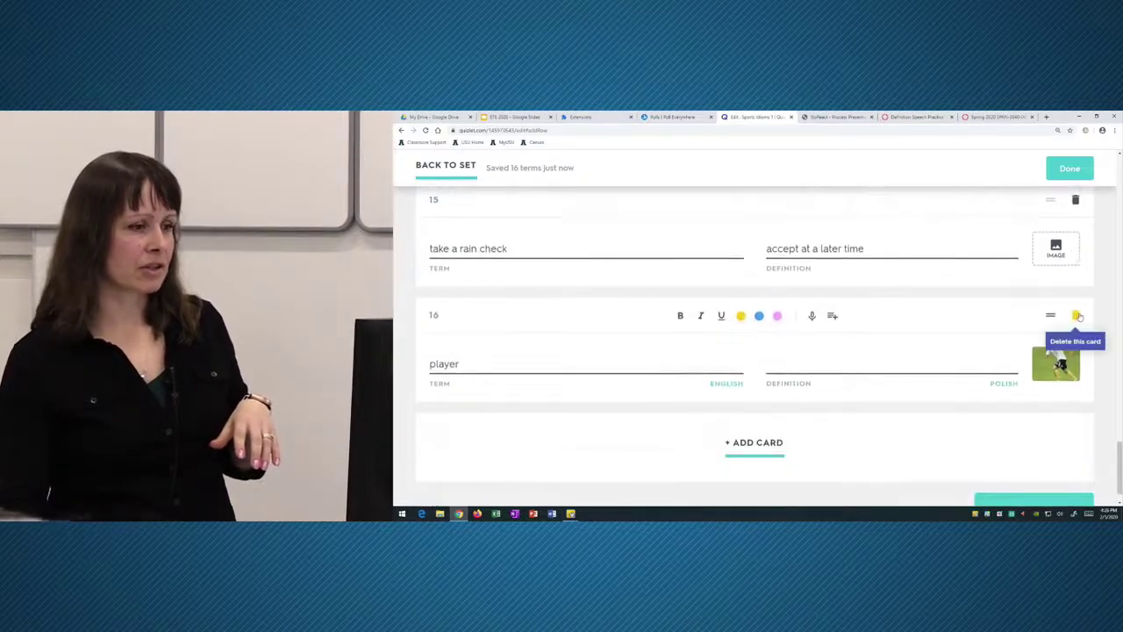
{"action": "left_click", "coordinate": [1077, 316]}
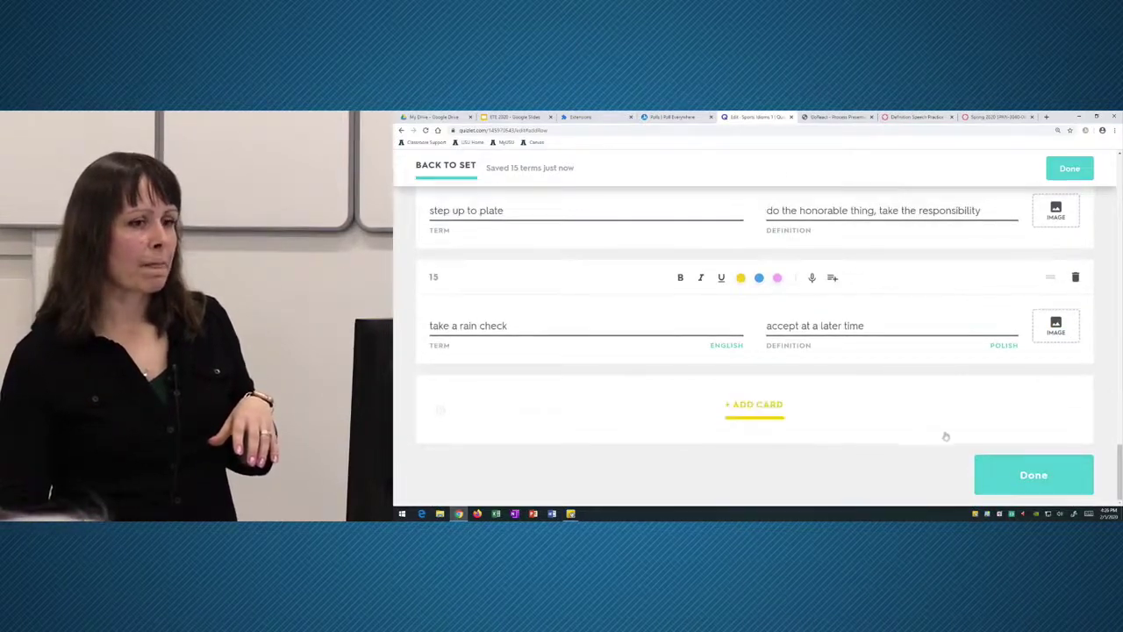
{"action": "scroll", "coordinate": [942, 430], "scroll_direction": "up", "scroll_amount": 4}
{"action": "scroll", "coordinate": [938, 417], "scroll_direction": "up", "scroll_amount": 8}
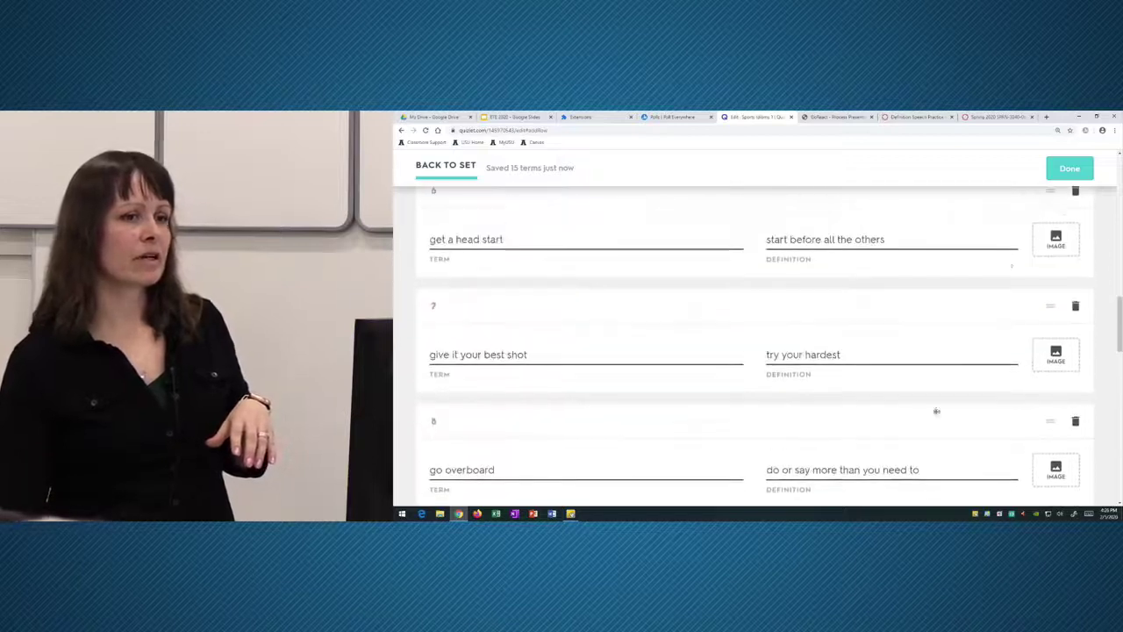
{"action": "left_click", "coordinate": [1079, 168]}
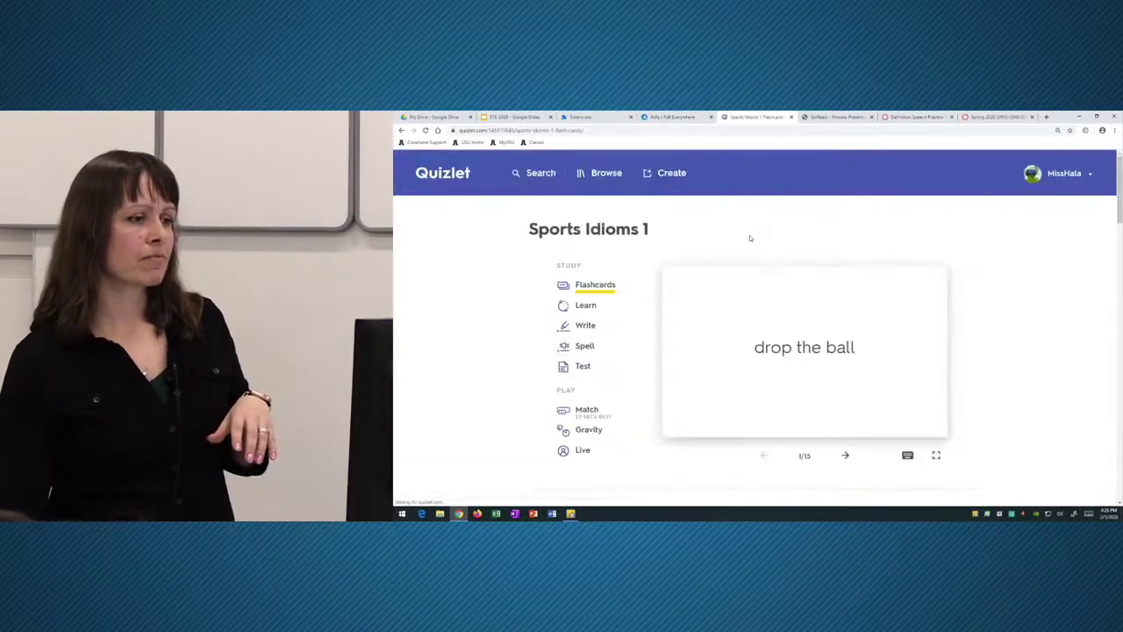
- Open the set's Flashcards mode, flip the first card to its term "drop the ball", and return to the set page
{"action": "scroll", "coordinate": [1009, 328], "scroll_direction": "down", "scroll_amount": 2}
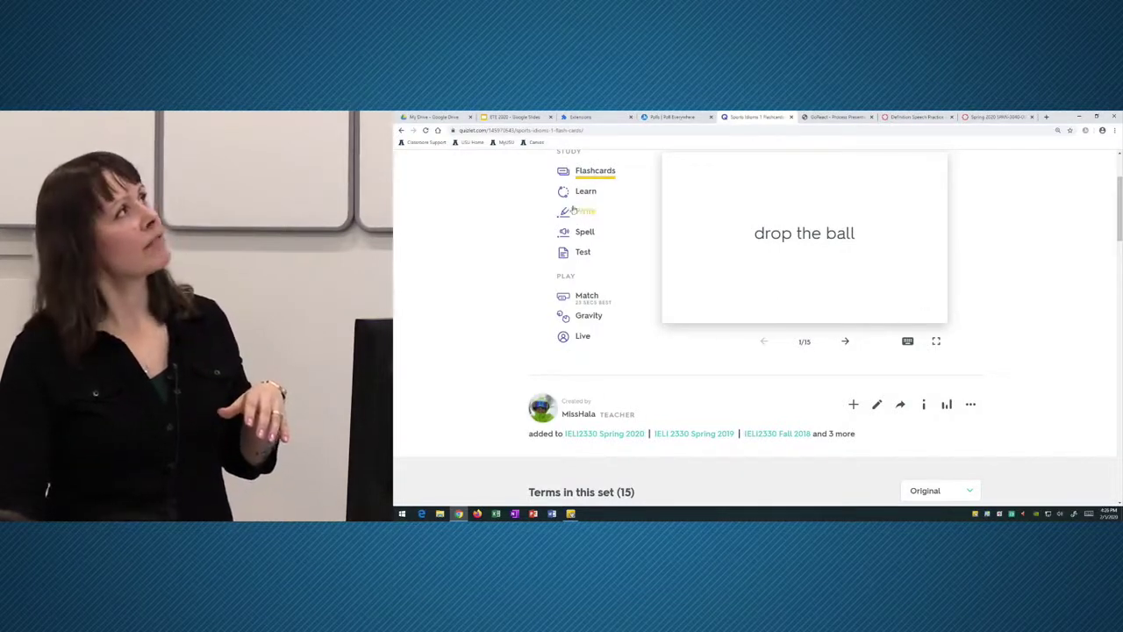
{"action": "left_click", "coordinate": [593, 173]}
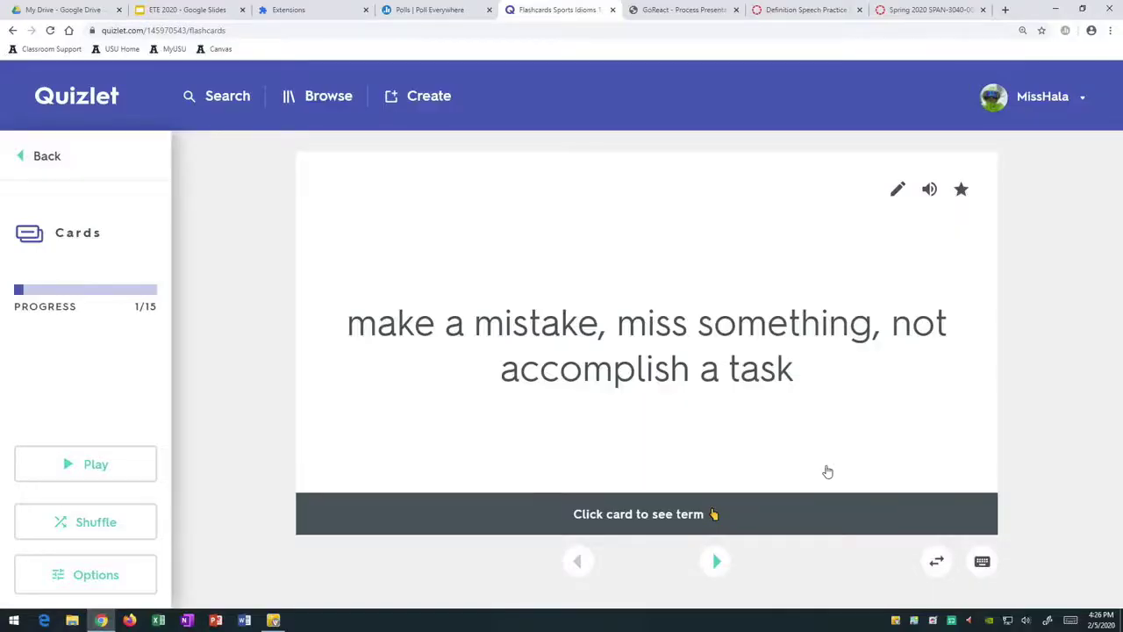
{"action": "left_click", "coordinate": [749, 421]}
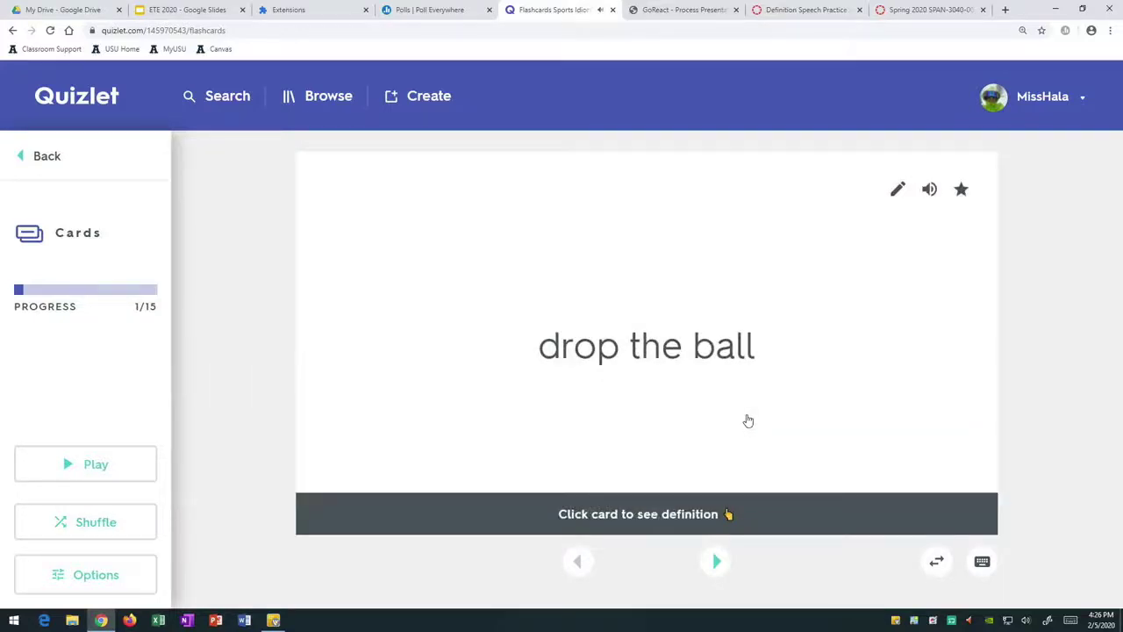
{"action": "left_click", "coordinate": [33, 158]}
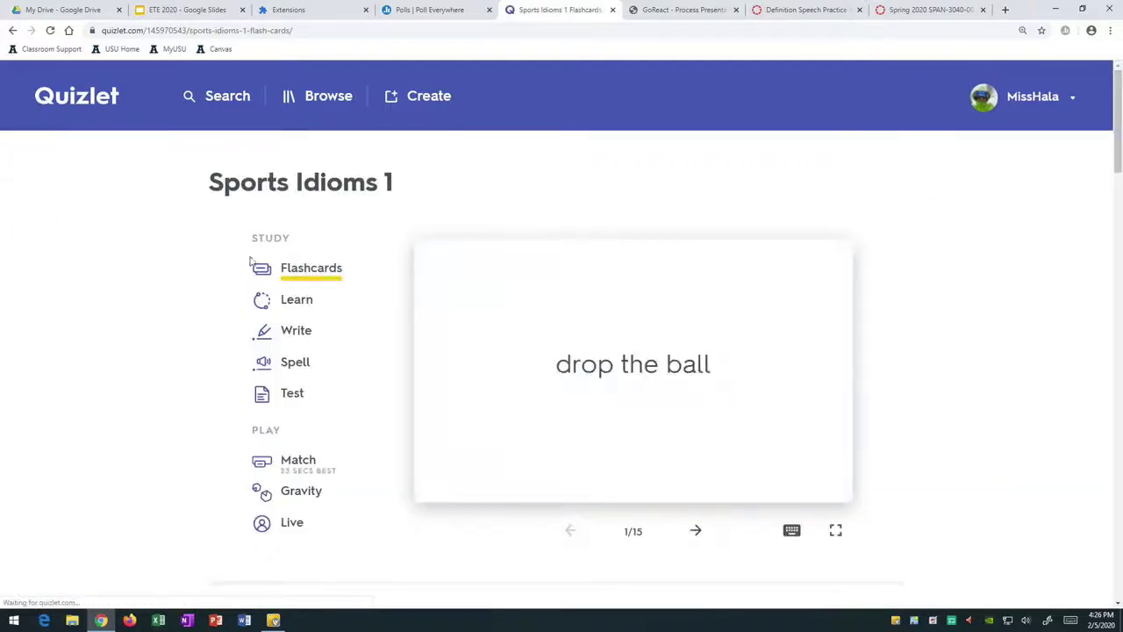
- Preview the set's Learn and Write study modes, returning to the set page after each
{"action": "left_click", "coordinate": [306, 306]}
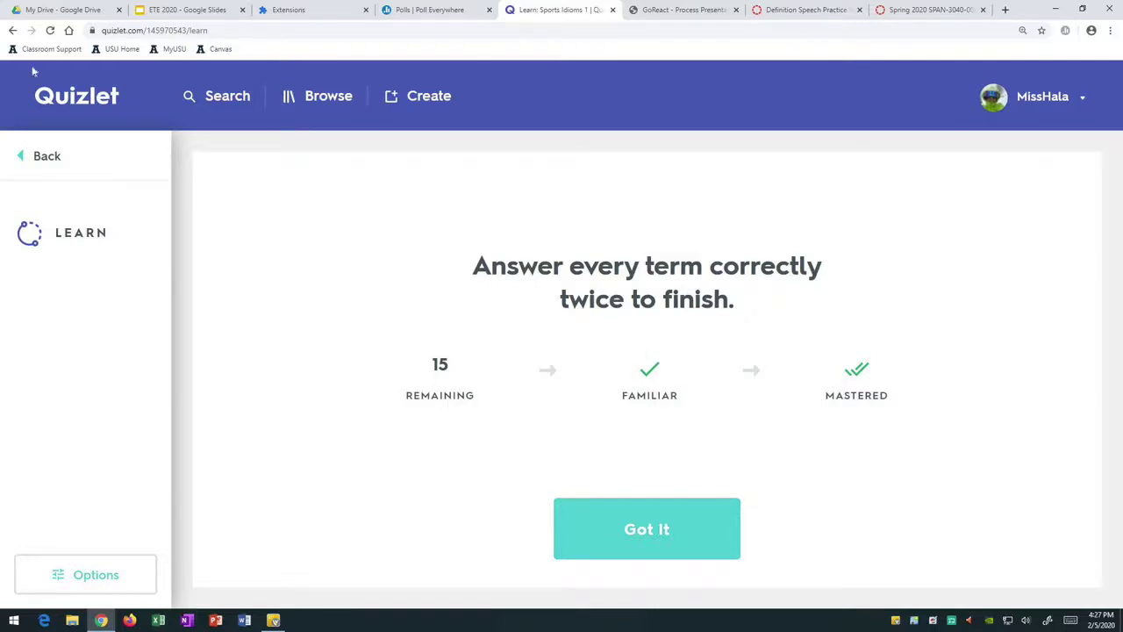
{"action": "left_click", "coordinate": [40, 157]}
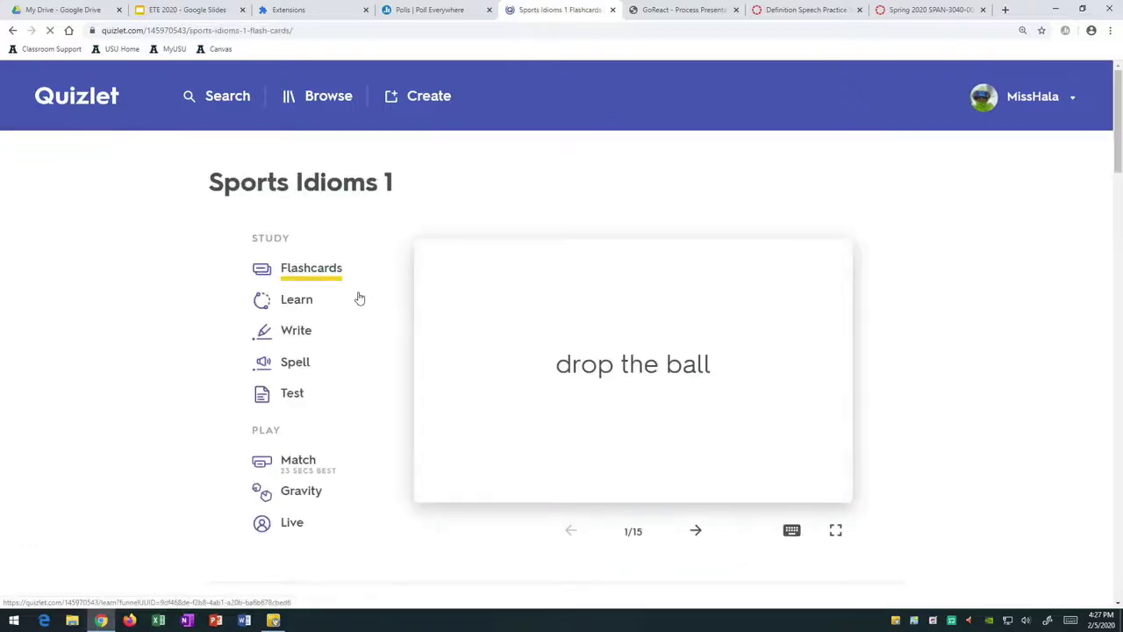
{"action": "left_click", "coordinate": [299, 333]}
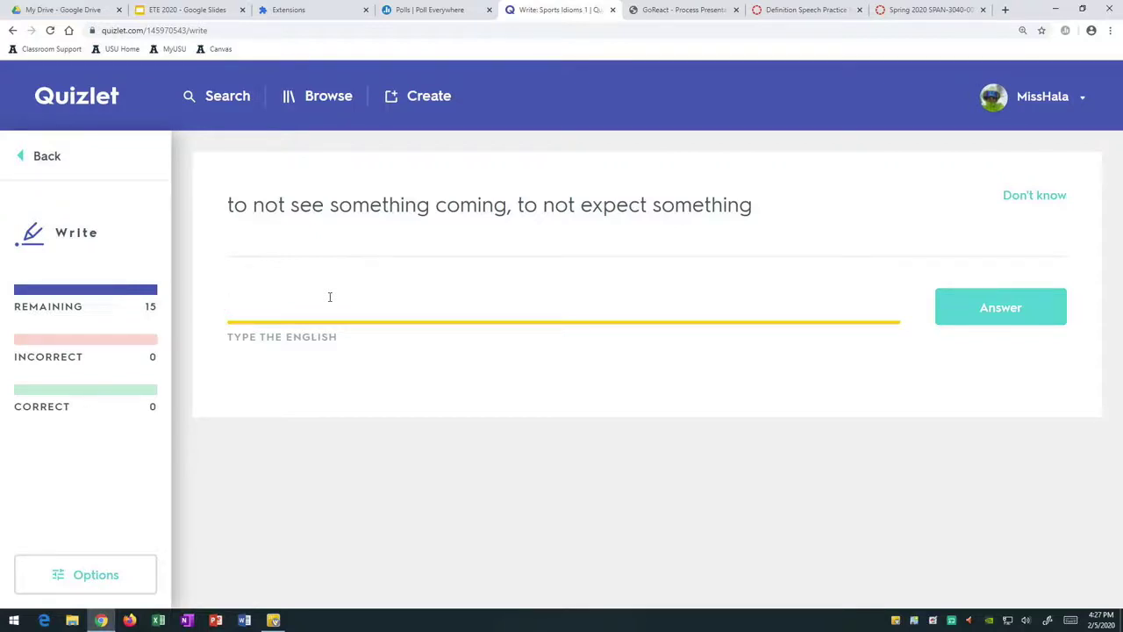
{"action": "left_click", "coordinate": [40, 162]}
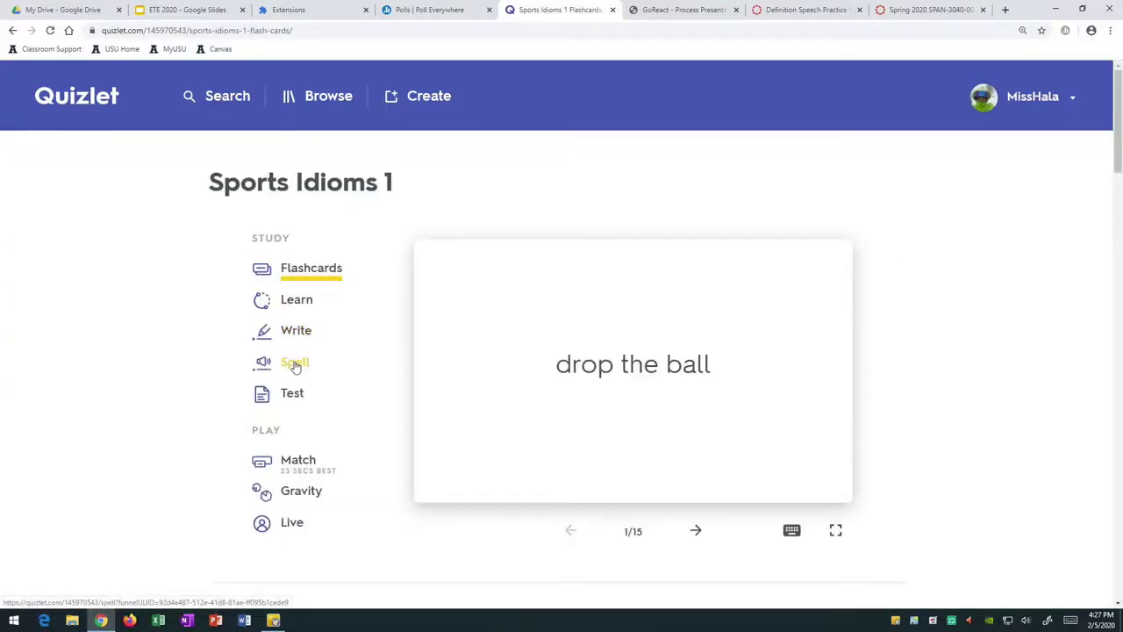
- Preview the Spell mode, then open the Test mode and look through its written and multiple choice questions
{"action": "left_click", "coordinate": [296, 364]}
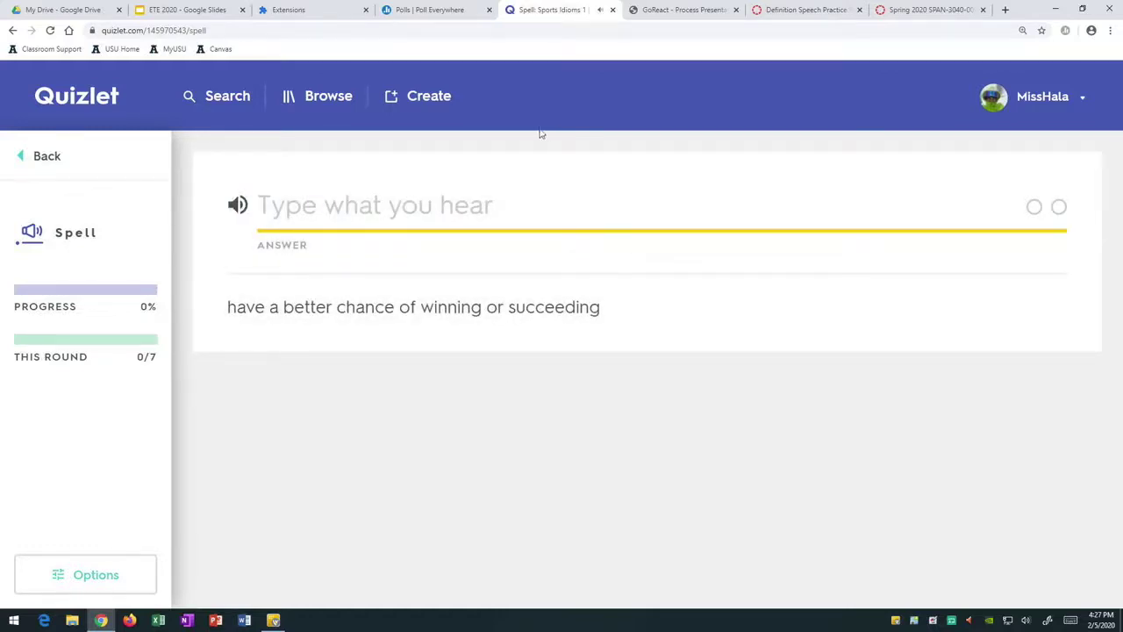
{"action": "left_click", "coordinate": [35, 159]}
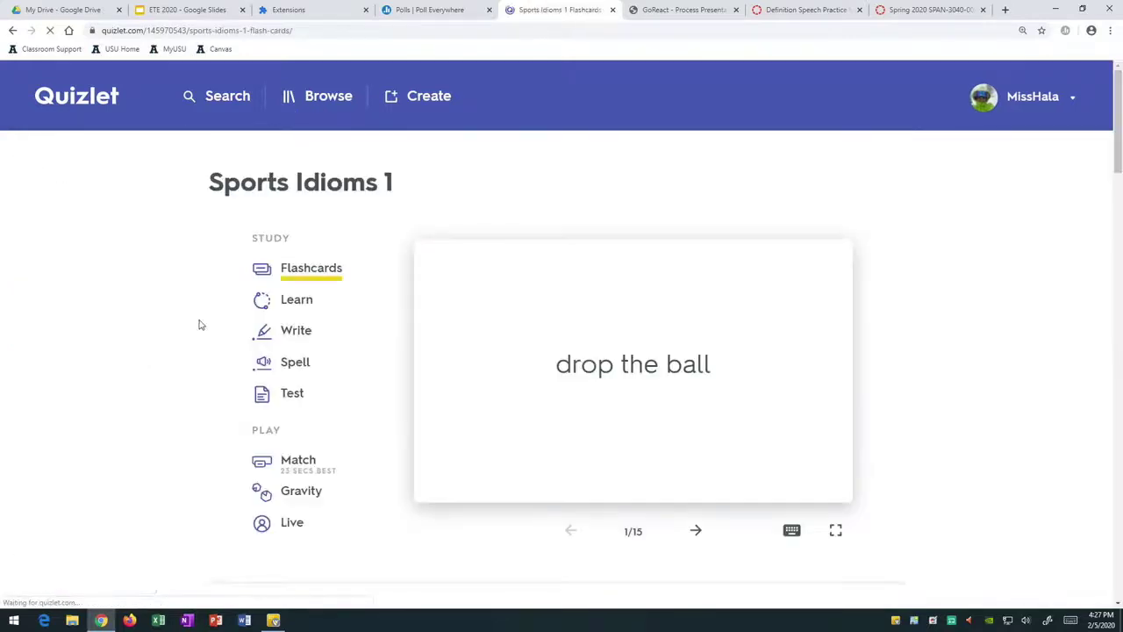
{"action": "left_click", "coordinate": [292, 396]}
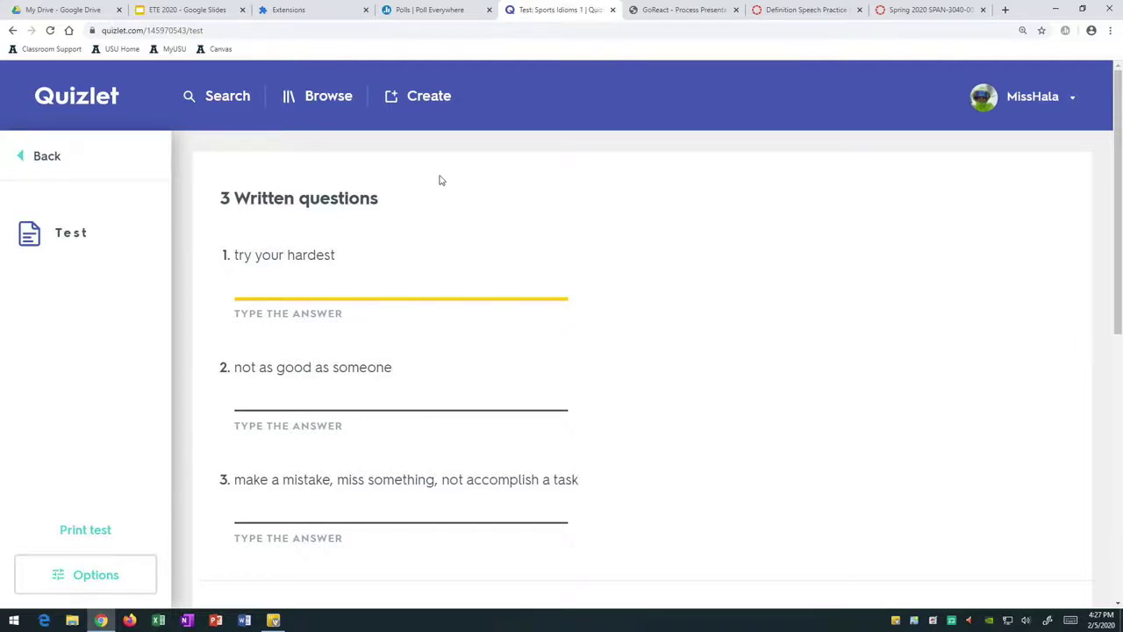
{"action": "scroll", "coordinate": [443, 188], "scroll_direction": "down", "scroll_amount": 5}
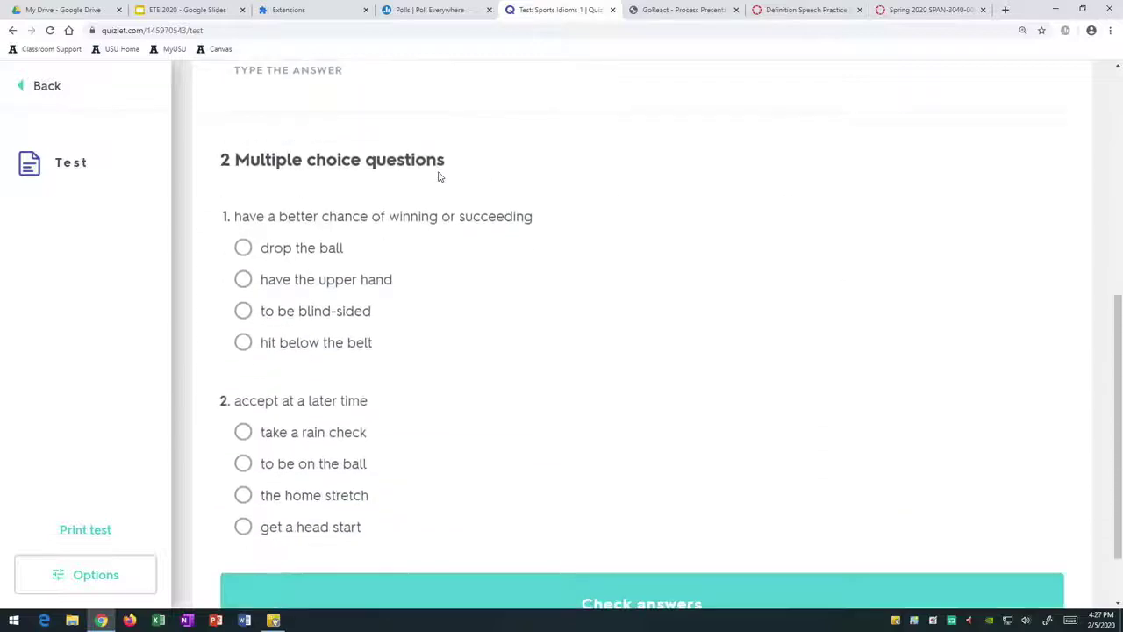
{"action": "scroll", "coordinate": [440, 177], "scroll_direction": "down", "scroll_amount": 1}
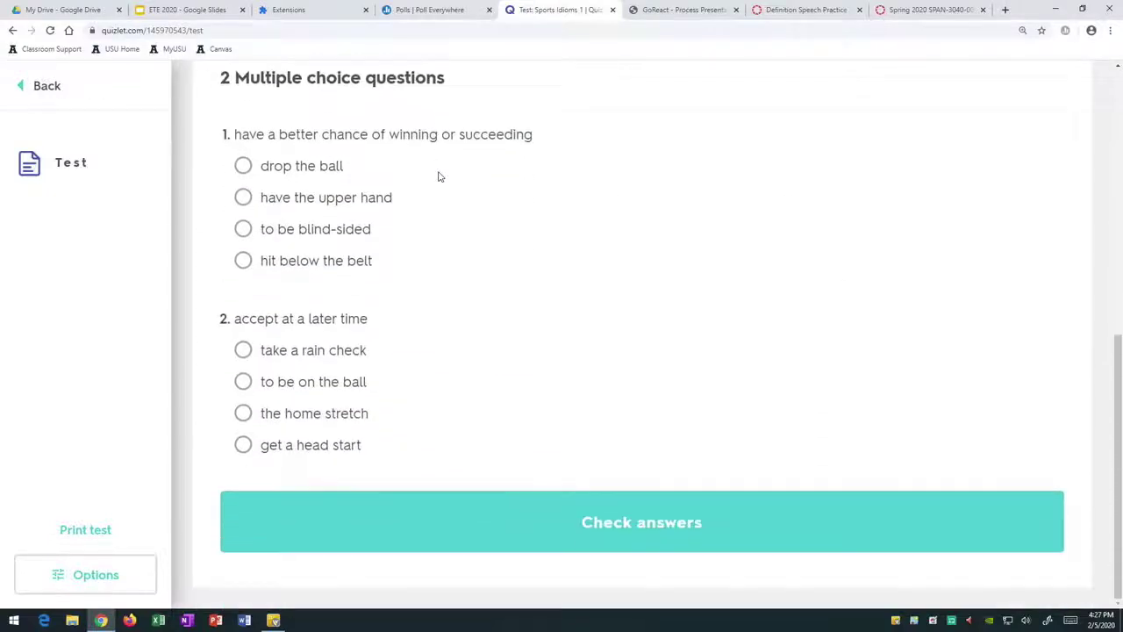
- Create a new test with the question limit set to 15, review its questions, and return to the set page
{"action": "left_click", "coordinate": [96, 576]}
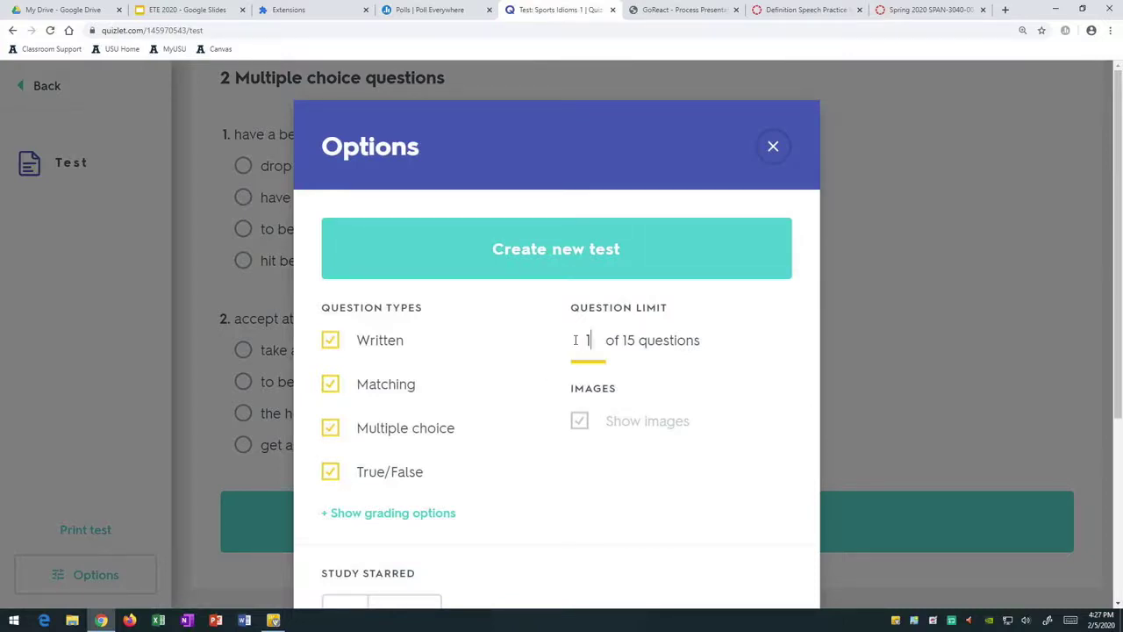
{"action": "left_click", "coordinate": [567, 251]}
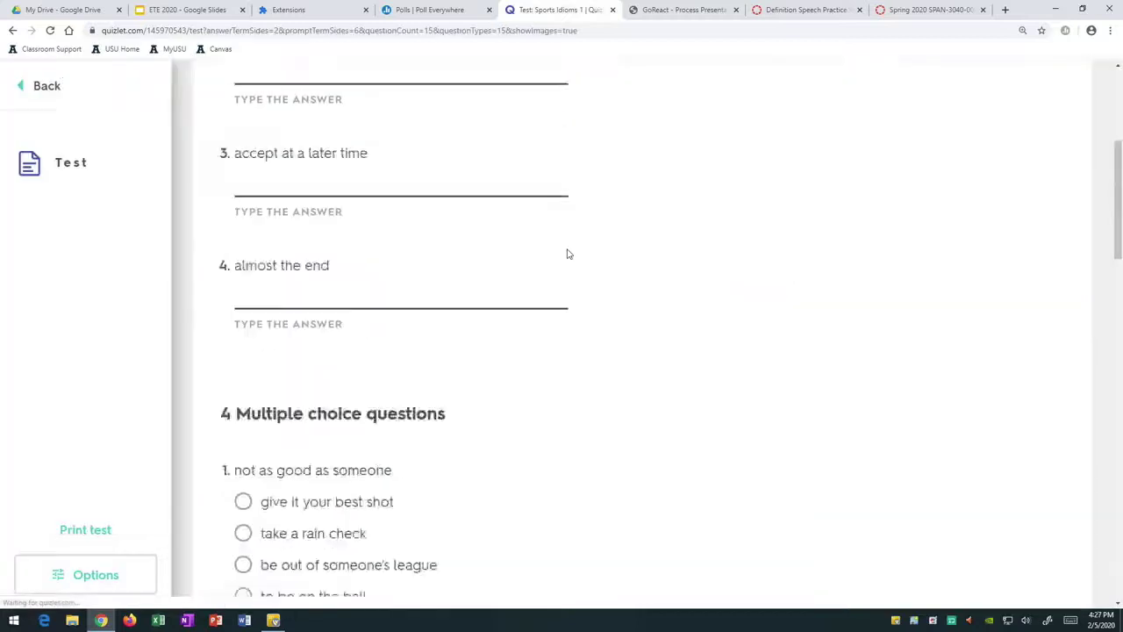
{"action": "scroll", "coordinate": [713, 294], "scroll_direction": "down", "scroll_amount": 5}
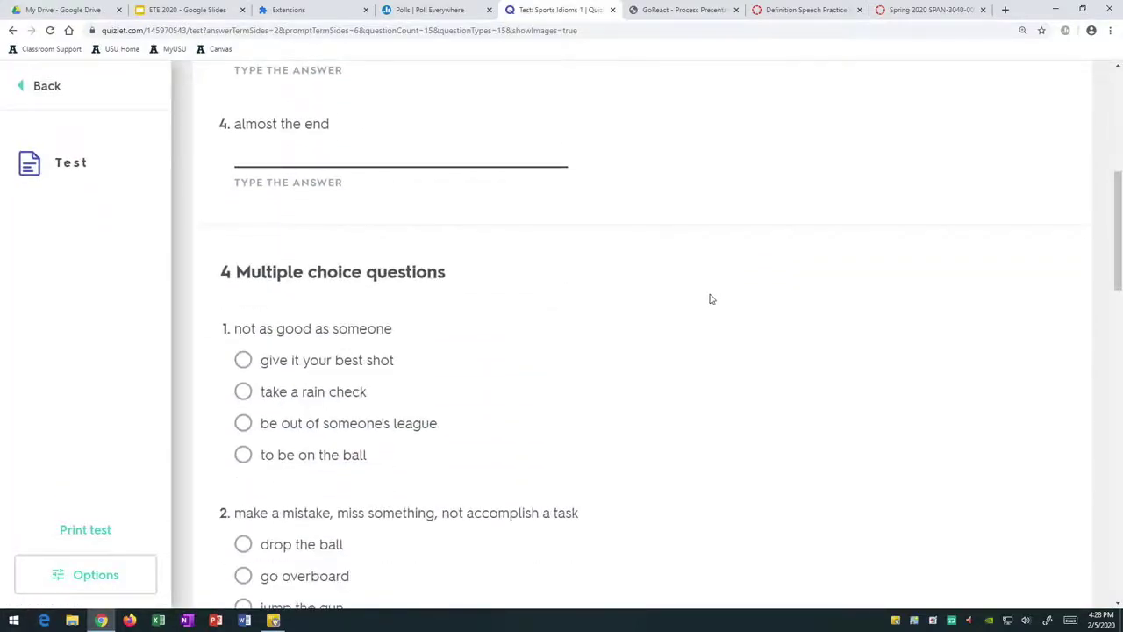
{"action": "scroll", "coordinate": [712, 299], "scroll_direction": "down", "scroll_amount": 1}
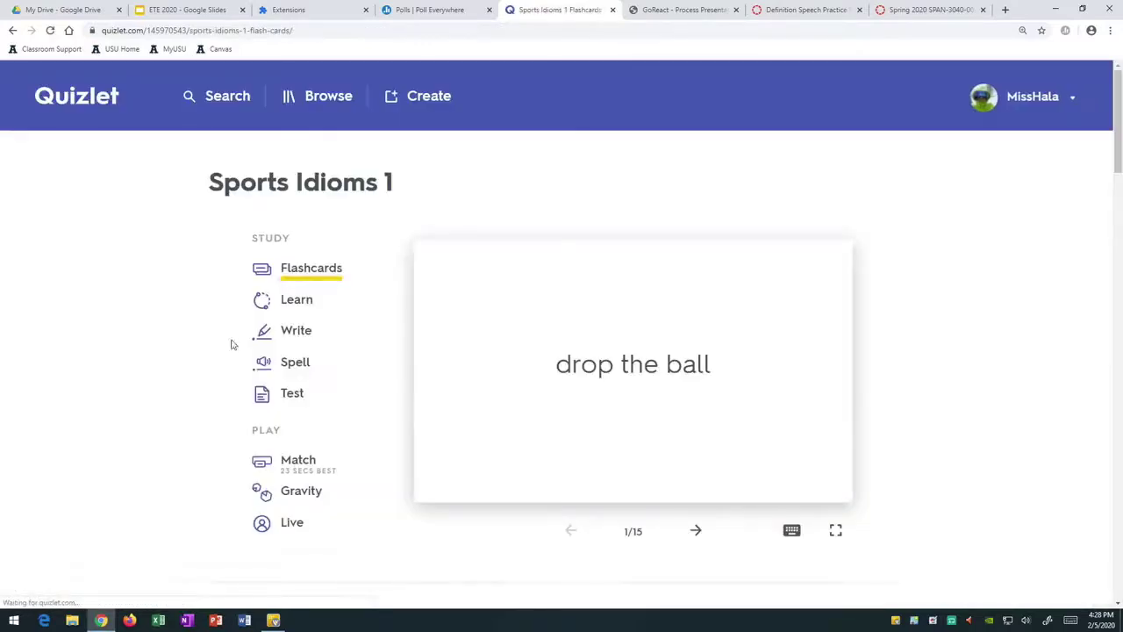
- Start the set's Match game, pair "in the ball park" with "approximately", and leave the game
{"action": "scroll", "coordinate": [183, 383], "scroll_direction": "down", "scroll_amount": 2}
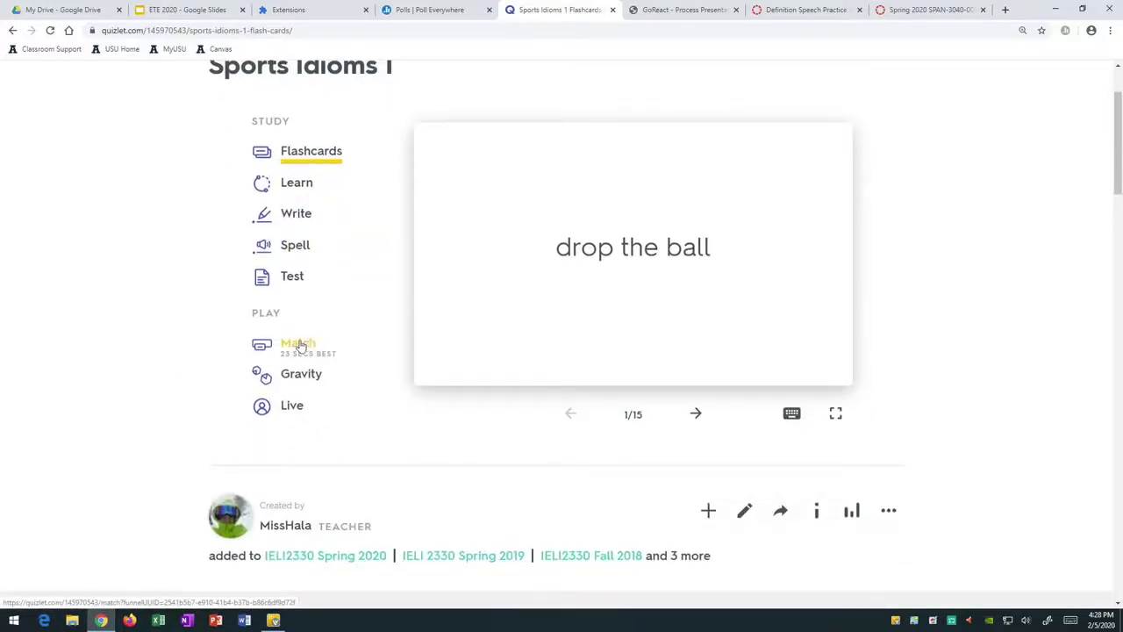
{"action": "left_click", "coordinate": [297, 344]}
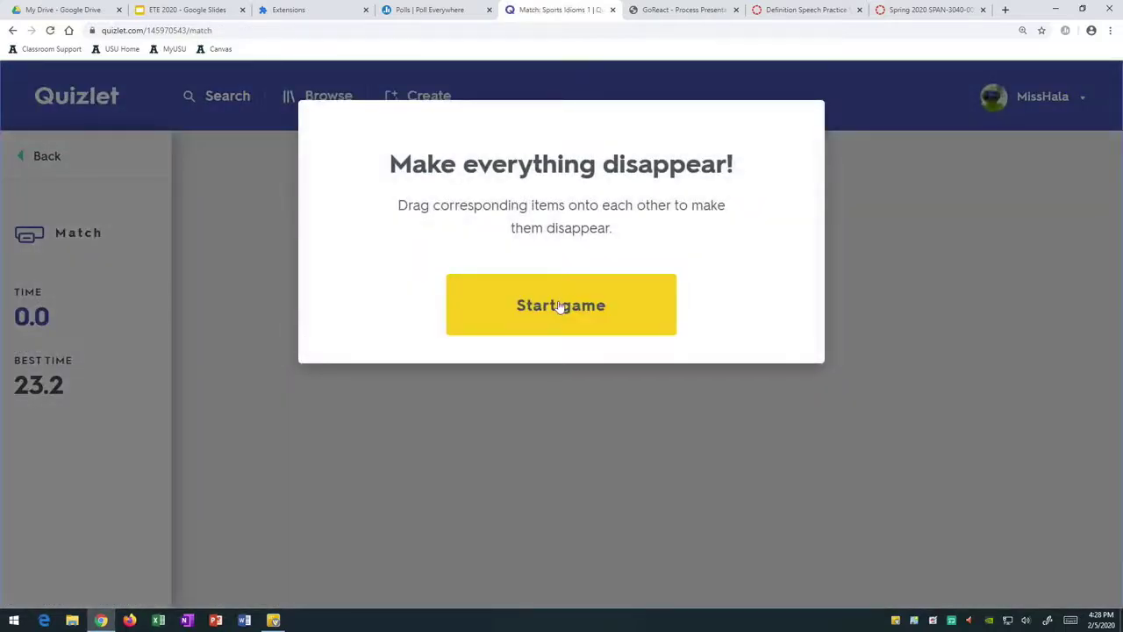
{"action": "left_click", "coordinate": [560, 306]}
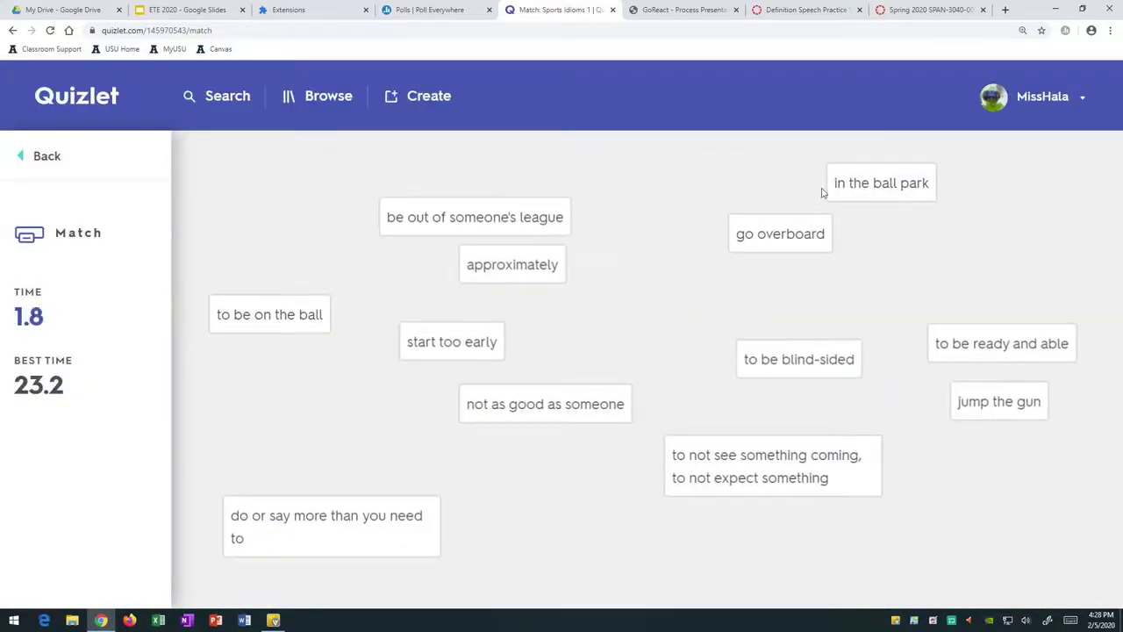
{"action": "left_click_drag", "start_coordinate": [893, 183], "coordinate": [517, 275]}
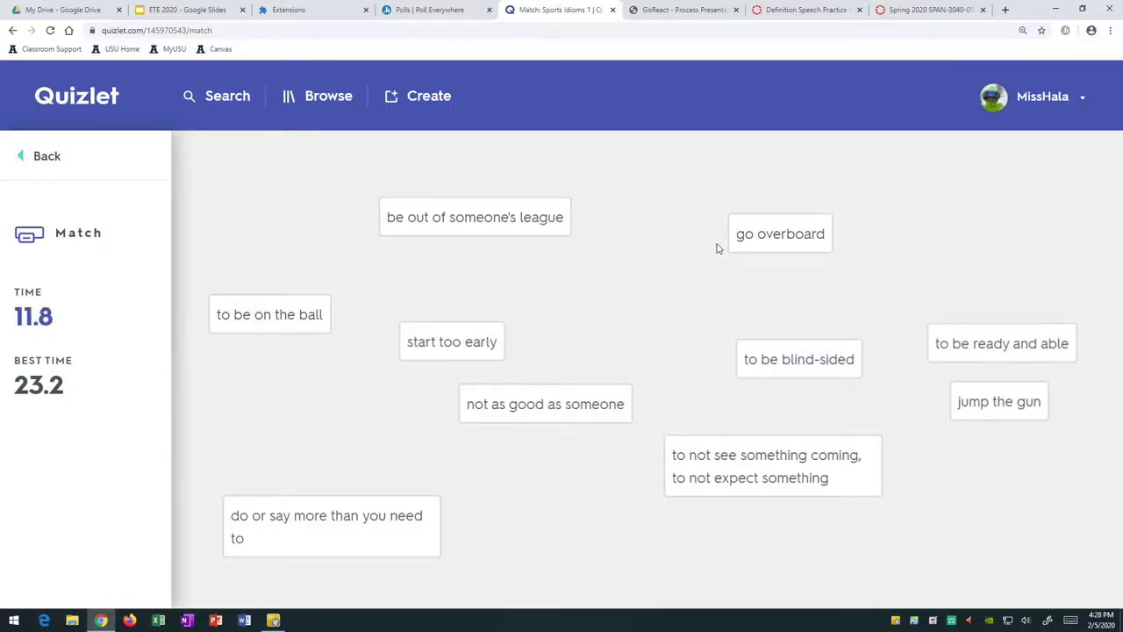
{"action": "left_click", "coordinate": [44, 156]}
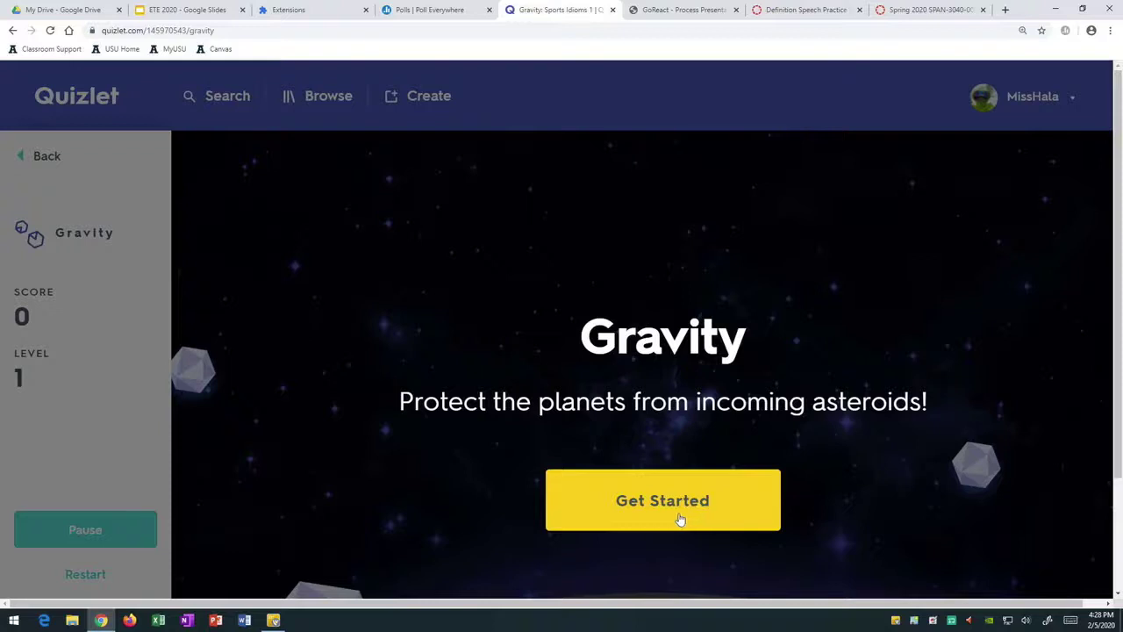
- Start a Gravity game with all terms, Polish as the answer language and Medium difficulty
{"action": "left_click", "coordinate": [680, 519]}
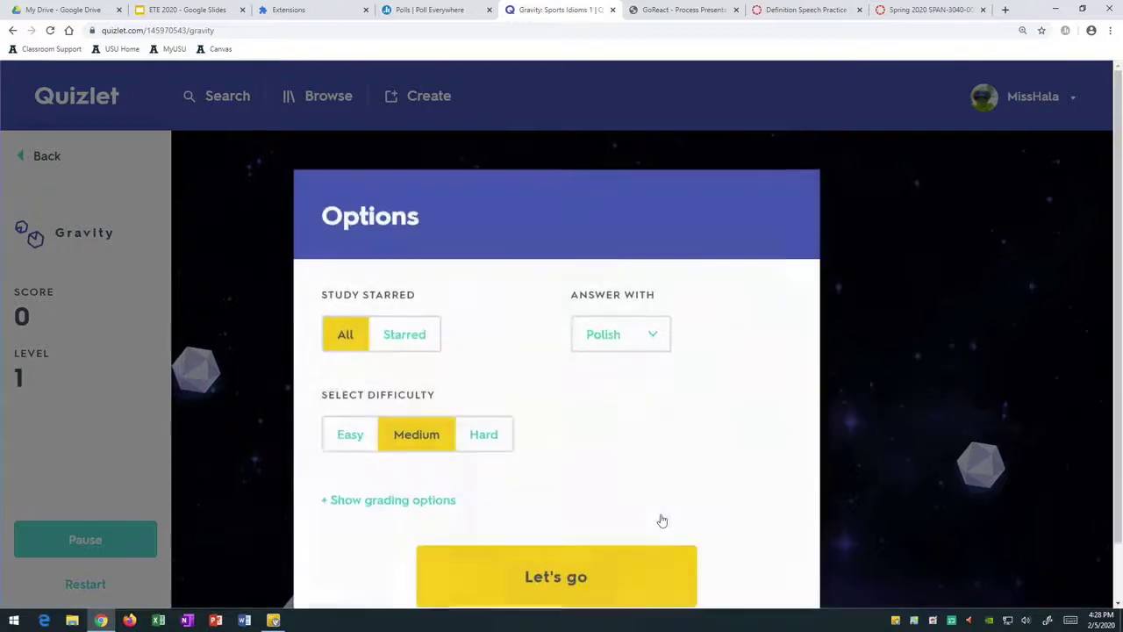
{"action": "left_click", "coordinate": [617, 577]}
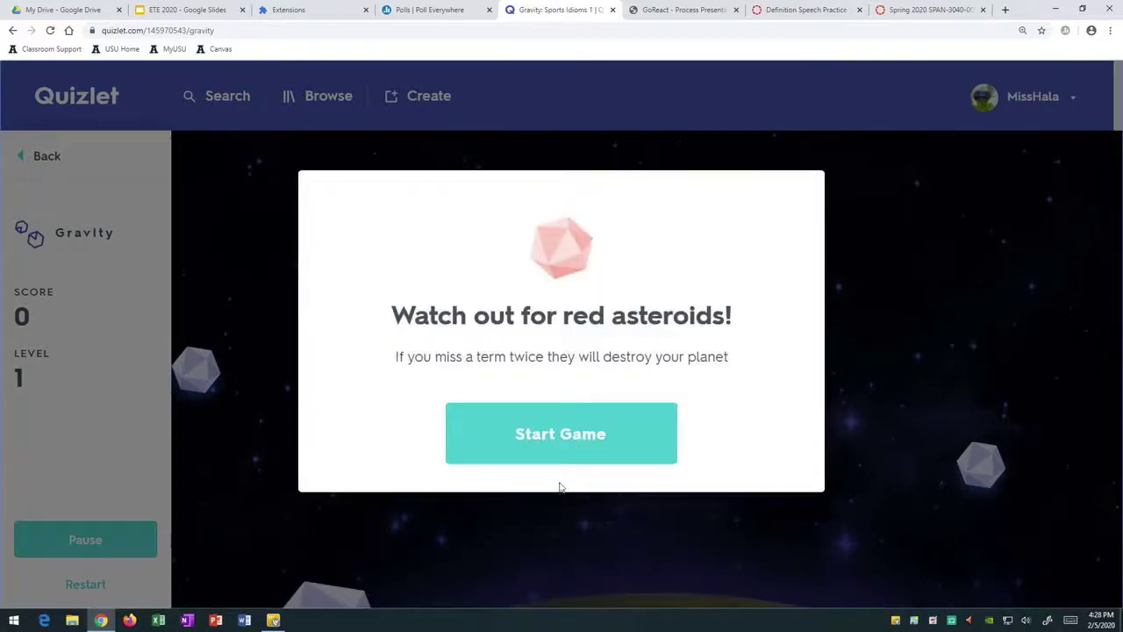
{"action": "left_click", "coordinate": [562, 439]}
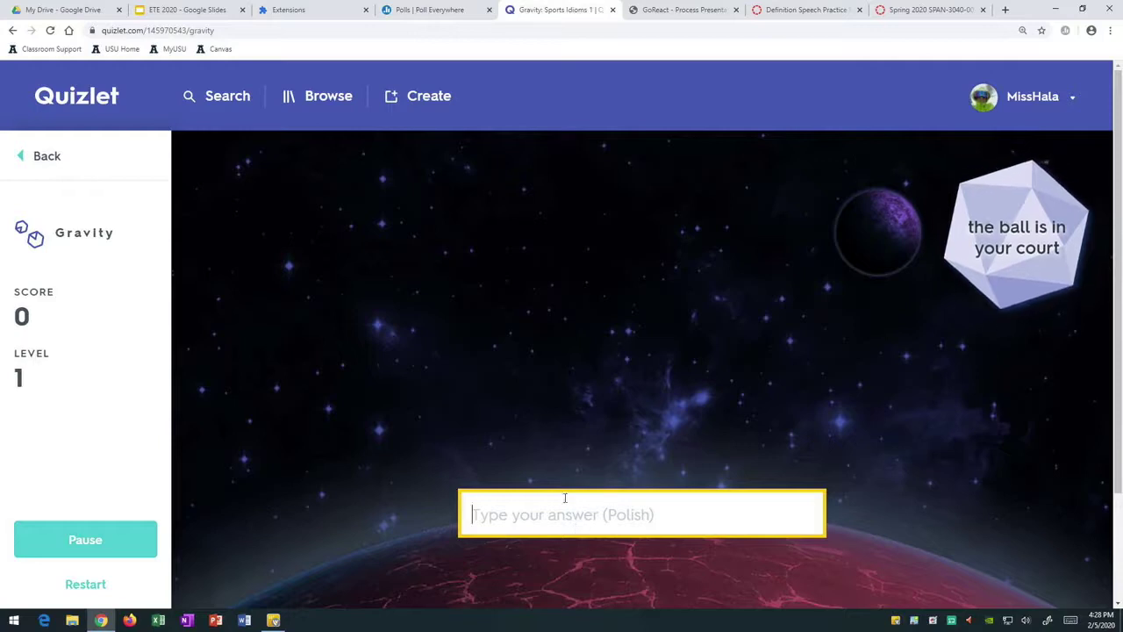
- Answer the asteroid prompt "the ball is in your court" with "it's up to you", then return to the set page
{"action": "type", "text": "i"}
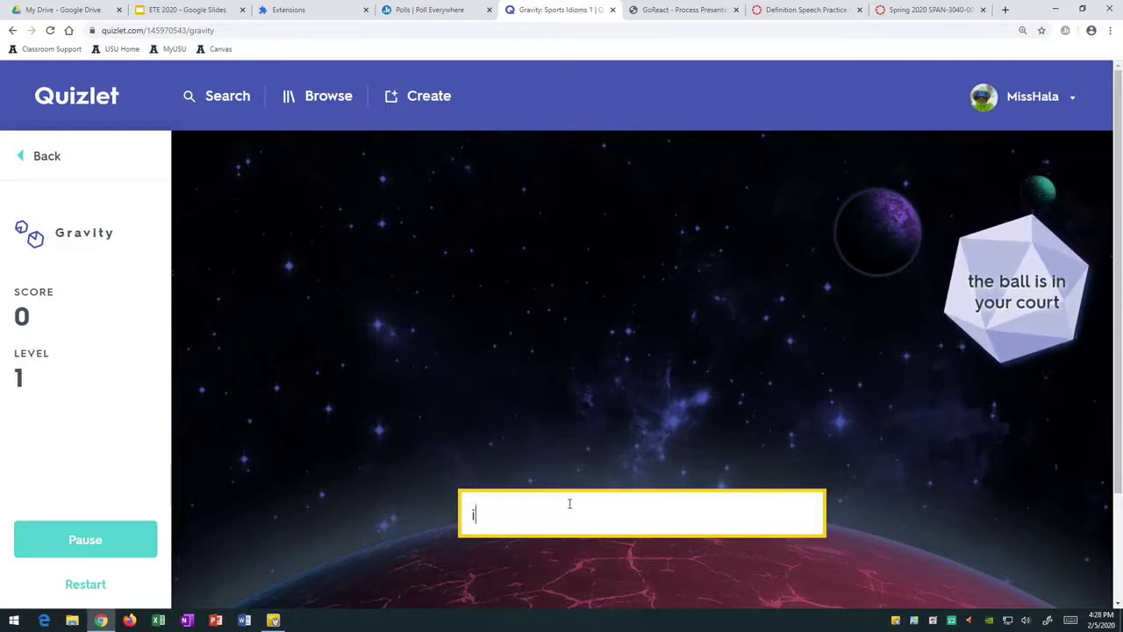
{"action": "type", "text": "t's up to y"}
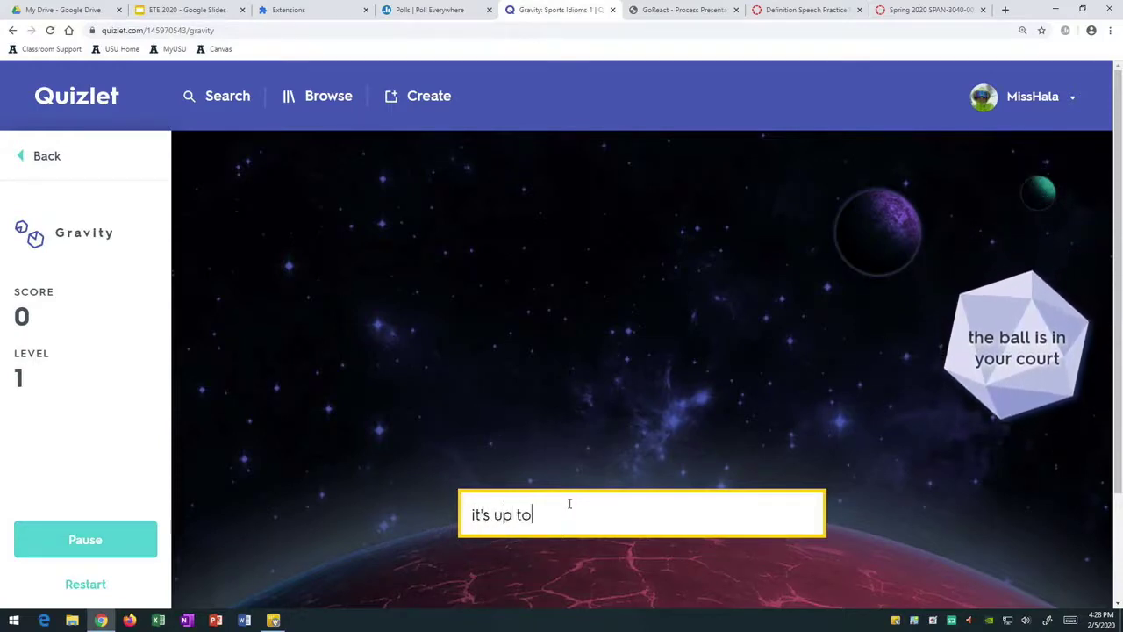
{"action": "type", "text": "ou"}
{"action": "key", "text": "Return"}
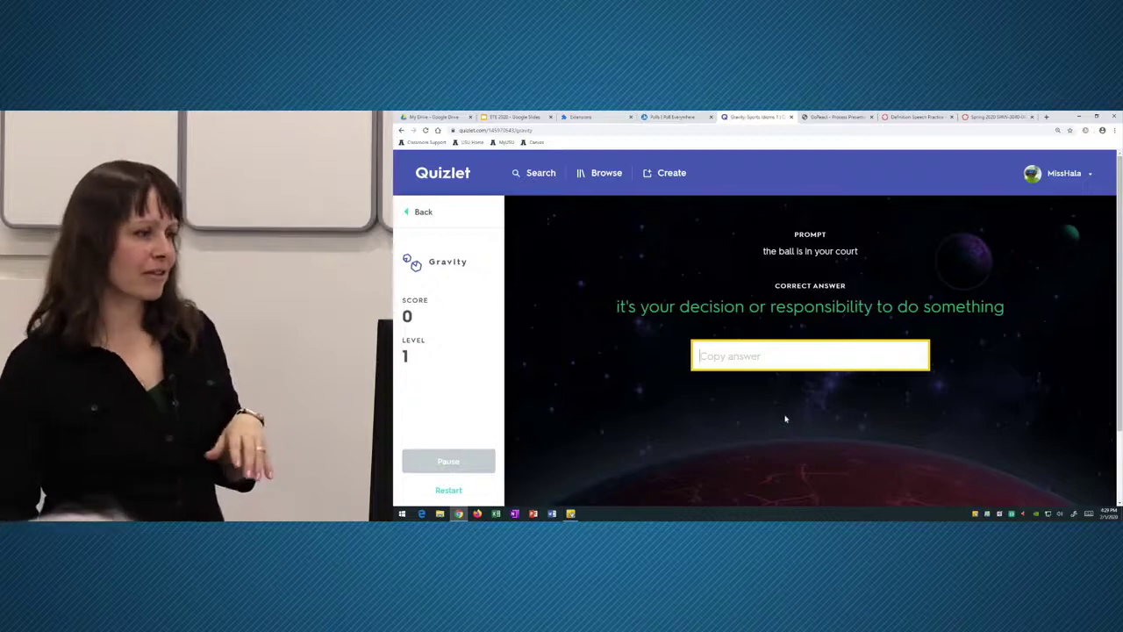
{"action": "left_click", "coordinate": [422, 212]}
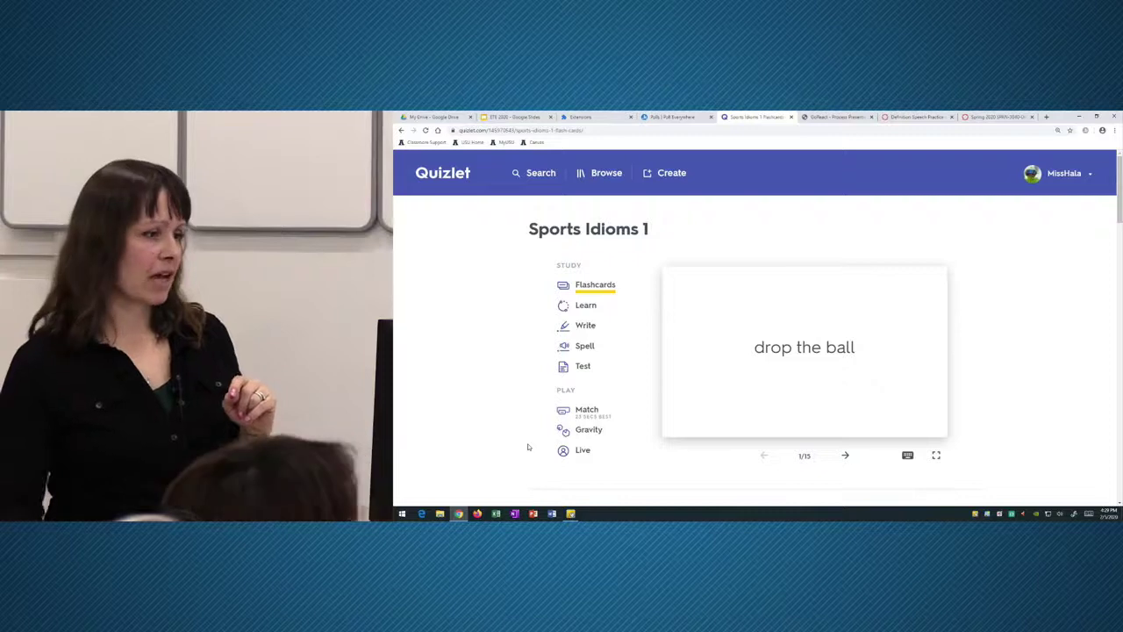
- Open the print options for Sports Idioms 1 and choose the Large layout
{"action": "scroll", "coordinate": [544, 421], "scroll_direction": "down", "scroll_amount": 1}
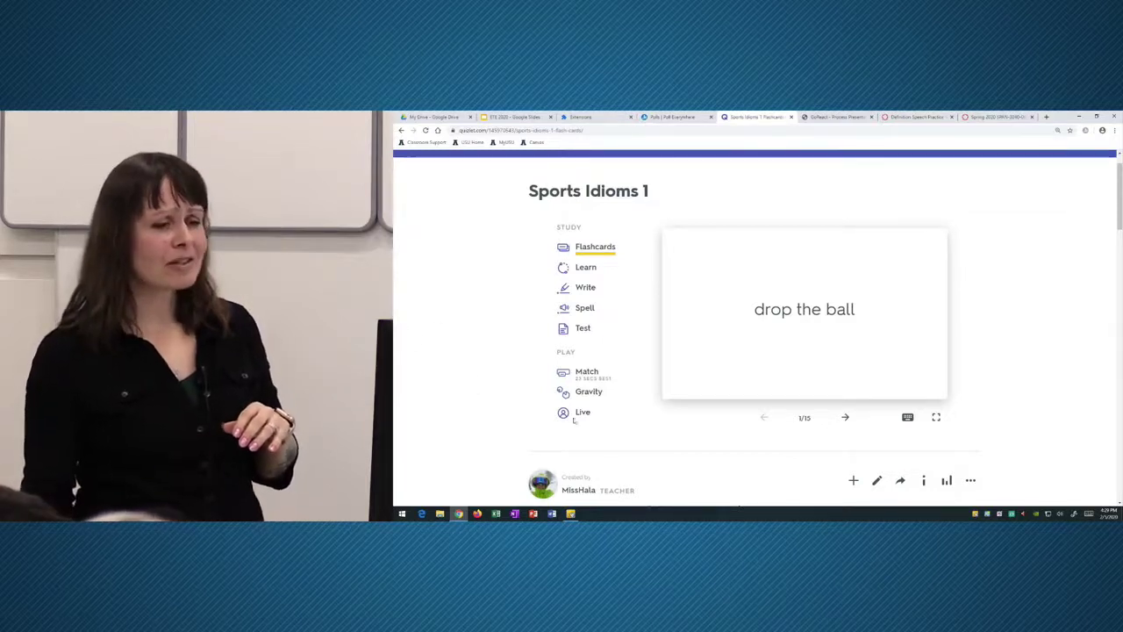
{"action": "left_click", "coordinate": [969, 482]}
{"action": "scroll", "coordinate": [922, 438], "scroll_direction": "down", "scroll_amount": 3}
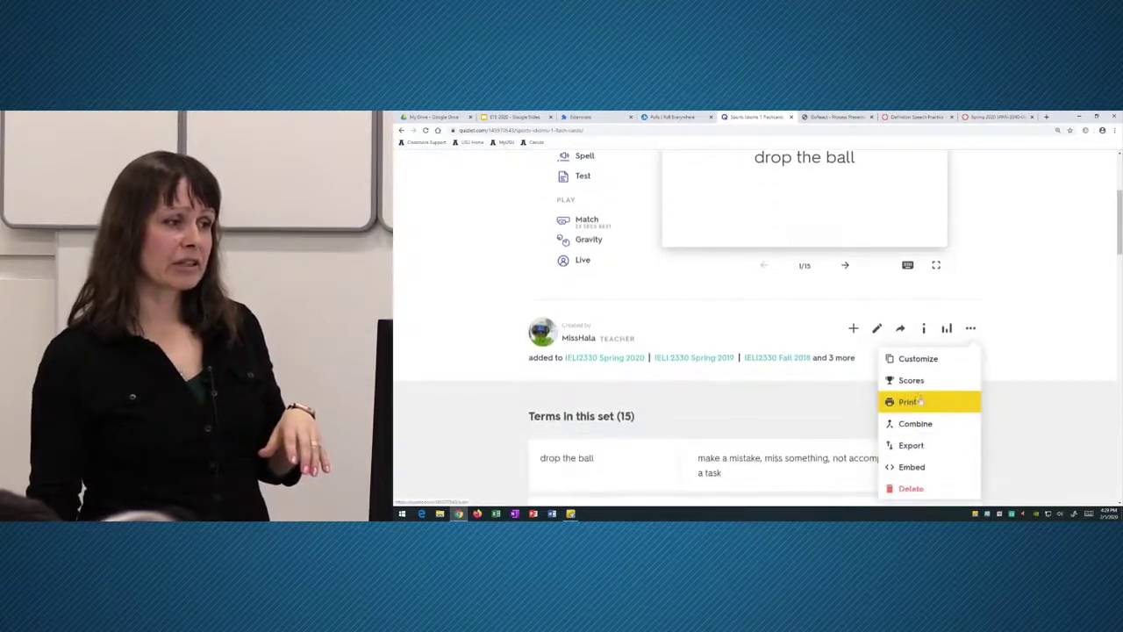
{"action": "left_click", "coordinate": [909, 401]}
{"action": "scroll", "coordinate": [648, 403], "scroll_direction": "down", "scroll_amount": 2}
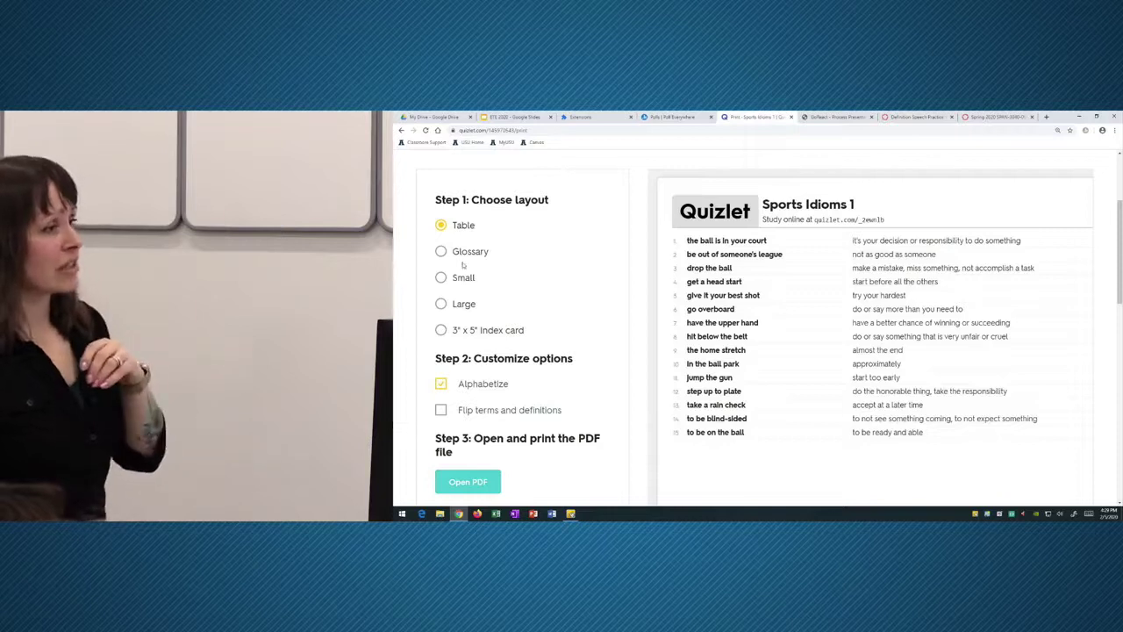
{"action": "left_click", "coordinate": [440, 303]}
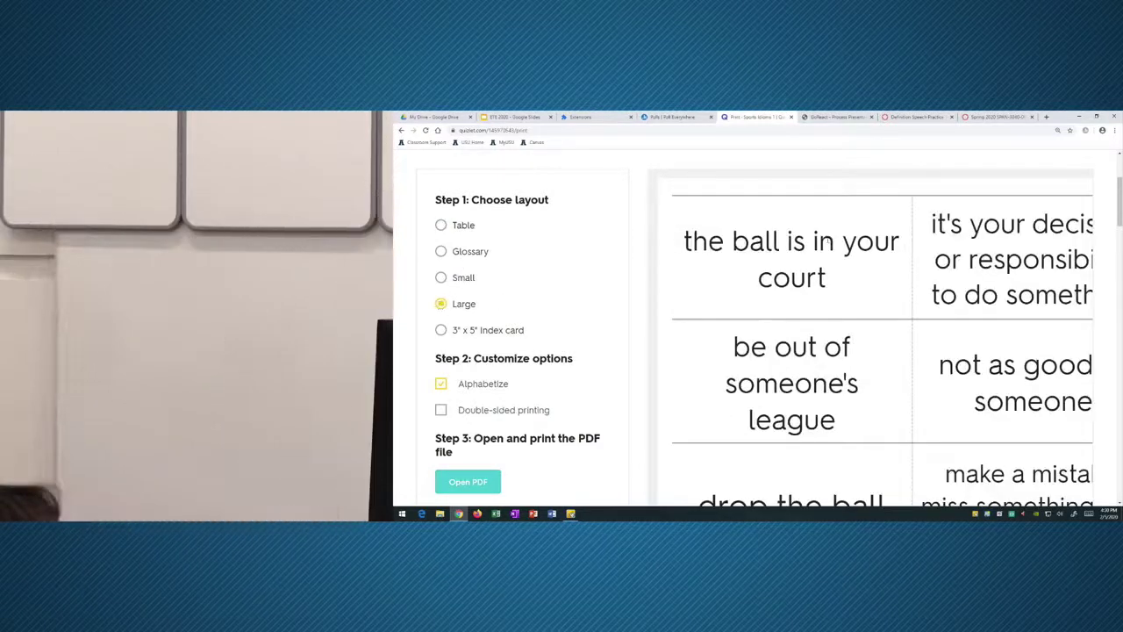